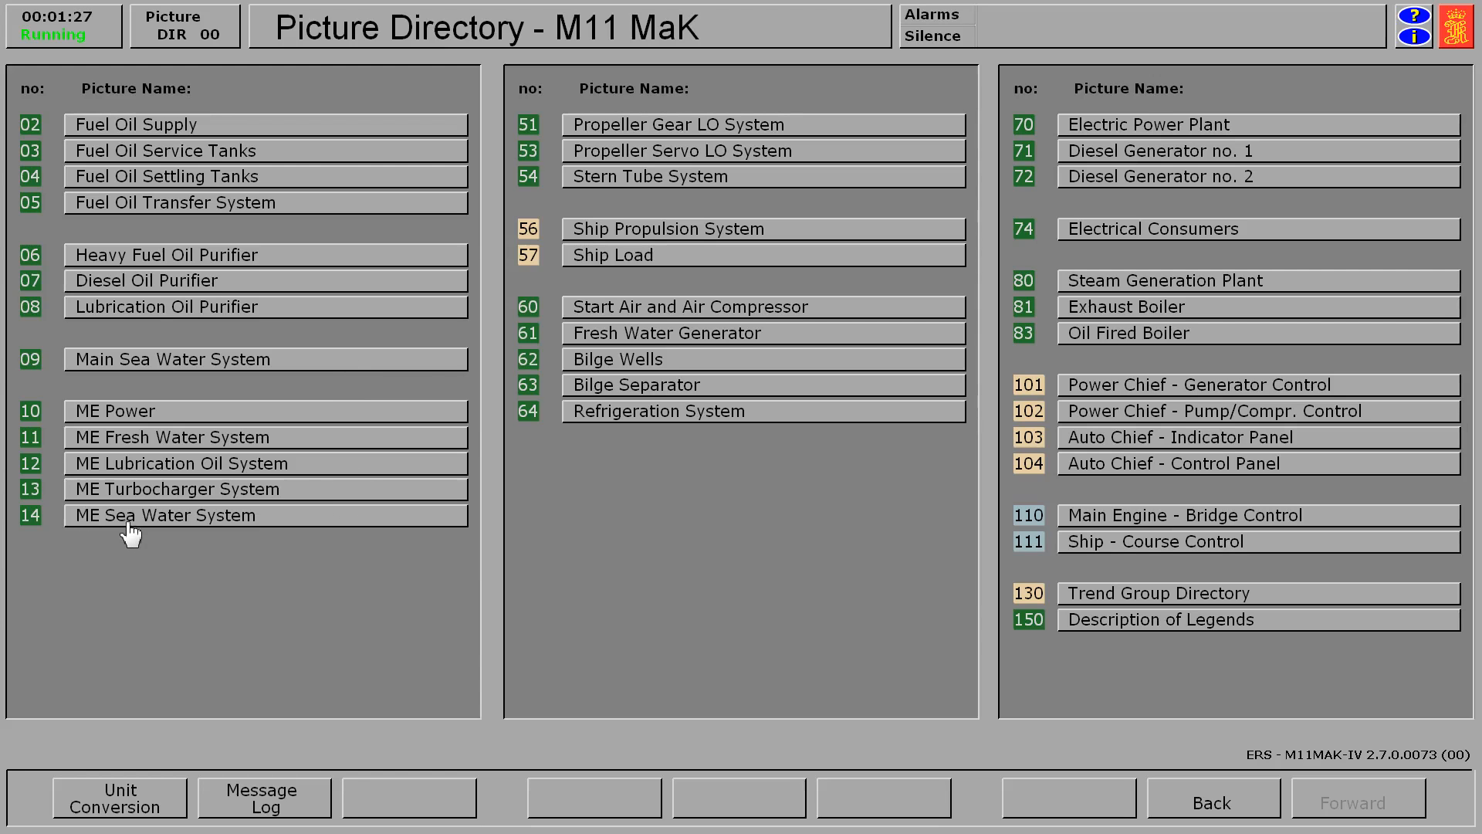
Open the ME Sea Water System picture and inspect SW pump 2 and the line between the LTFW and HTFW coolers.
click(210, 528)
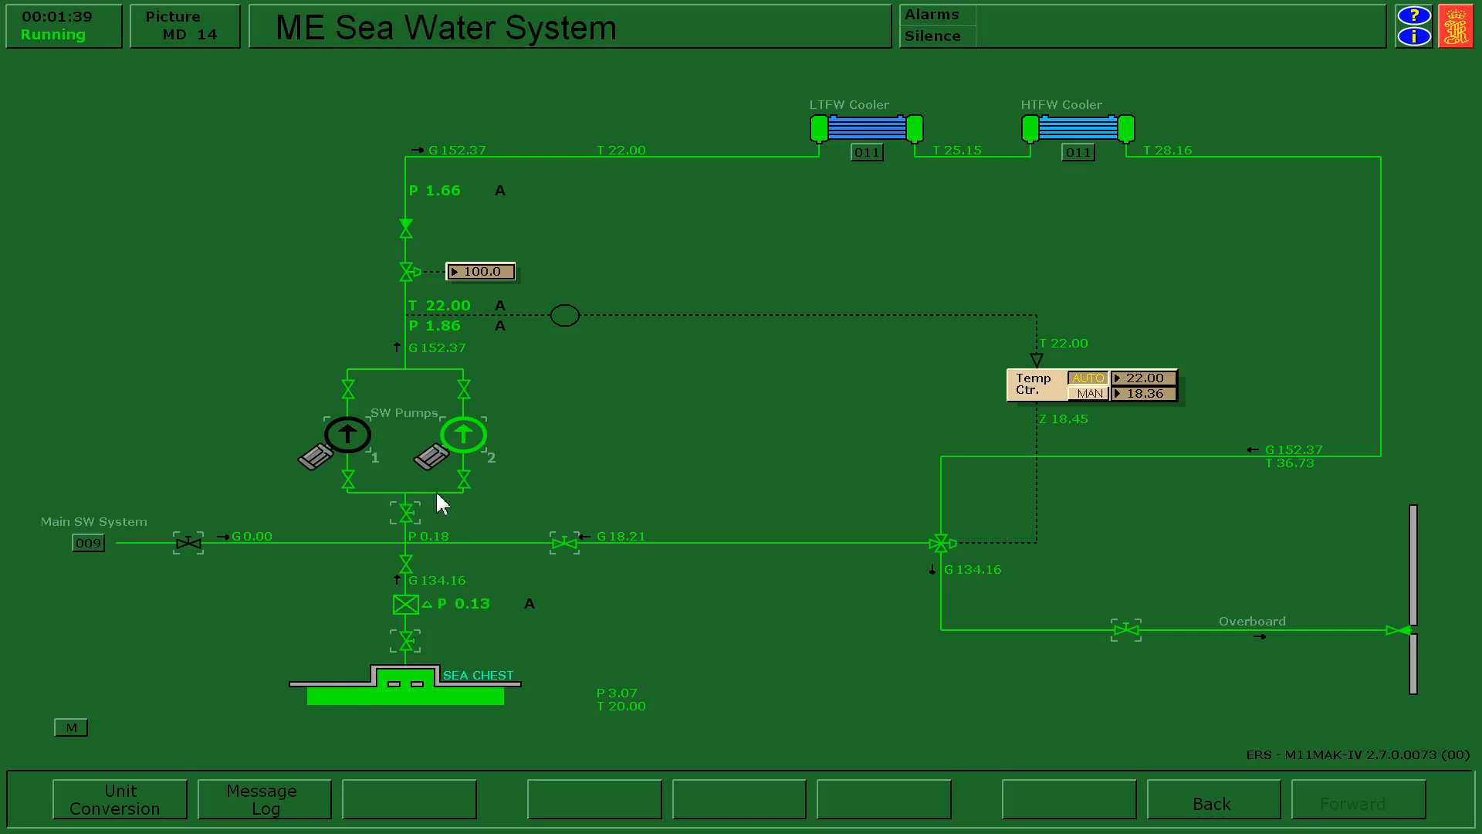
click(468, 456)
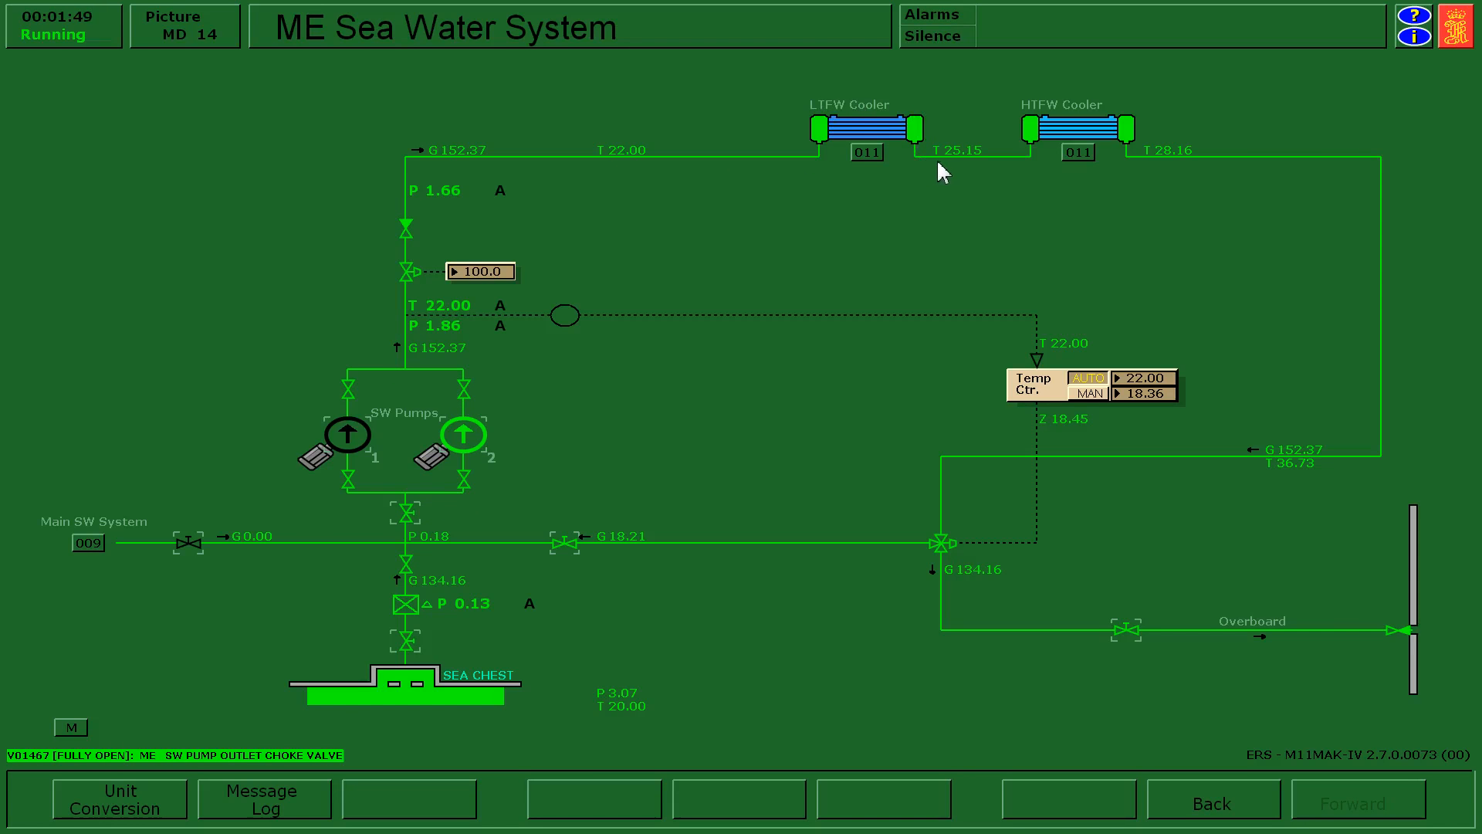
click(975, 152)
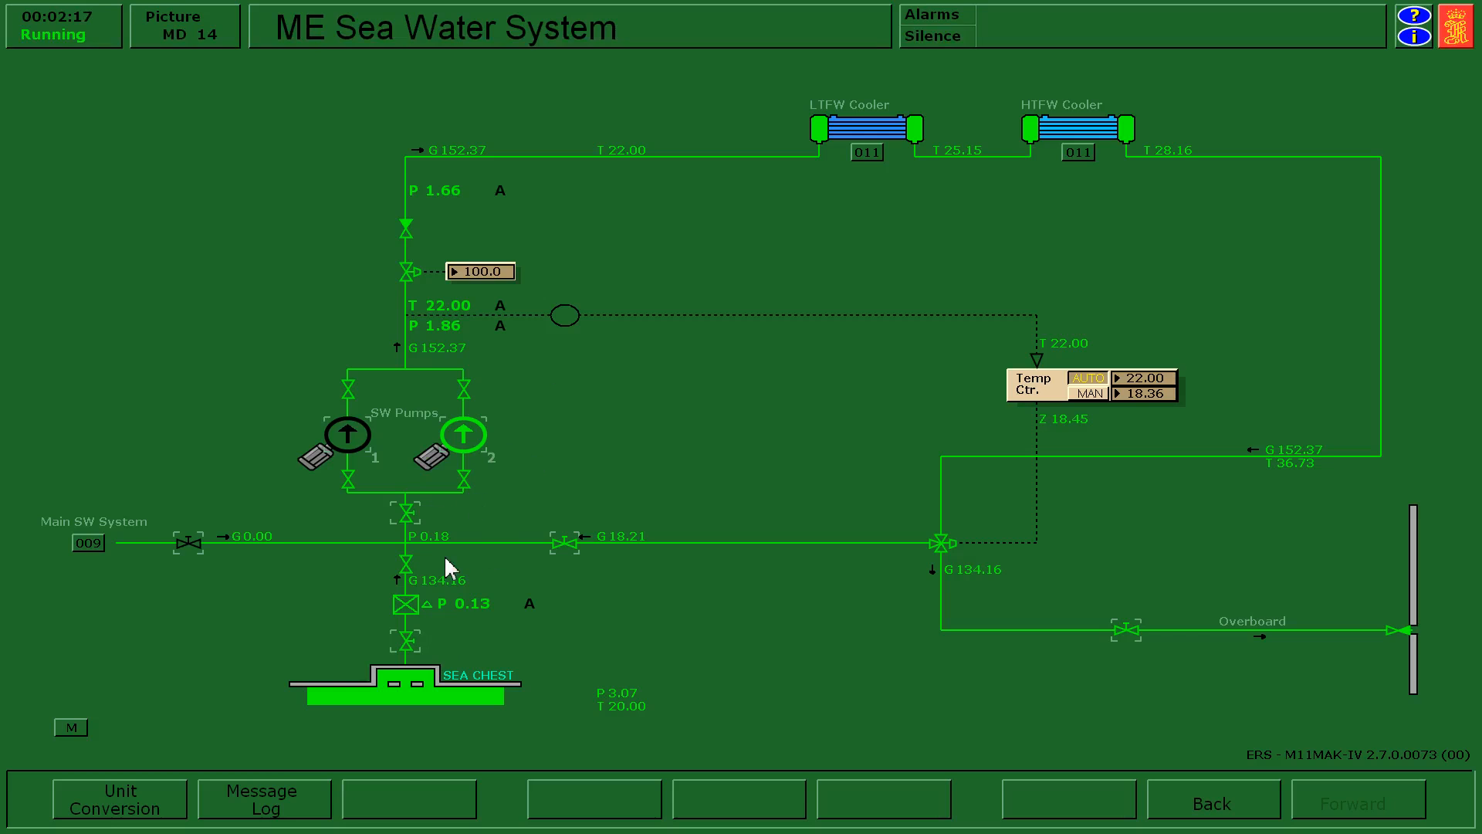
Close the SW pump suction valve and the sea chest valve, and freeze the simulation after the pressure drops.
click(412, 517)
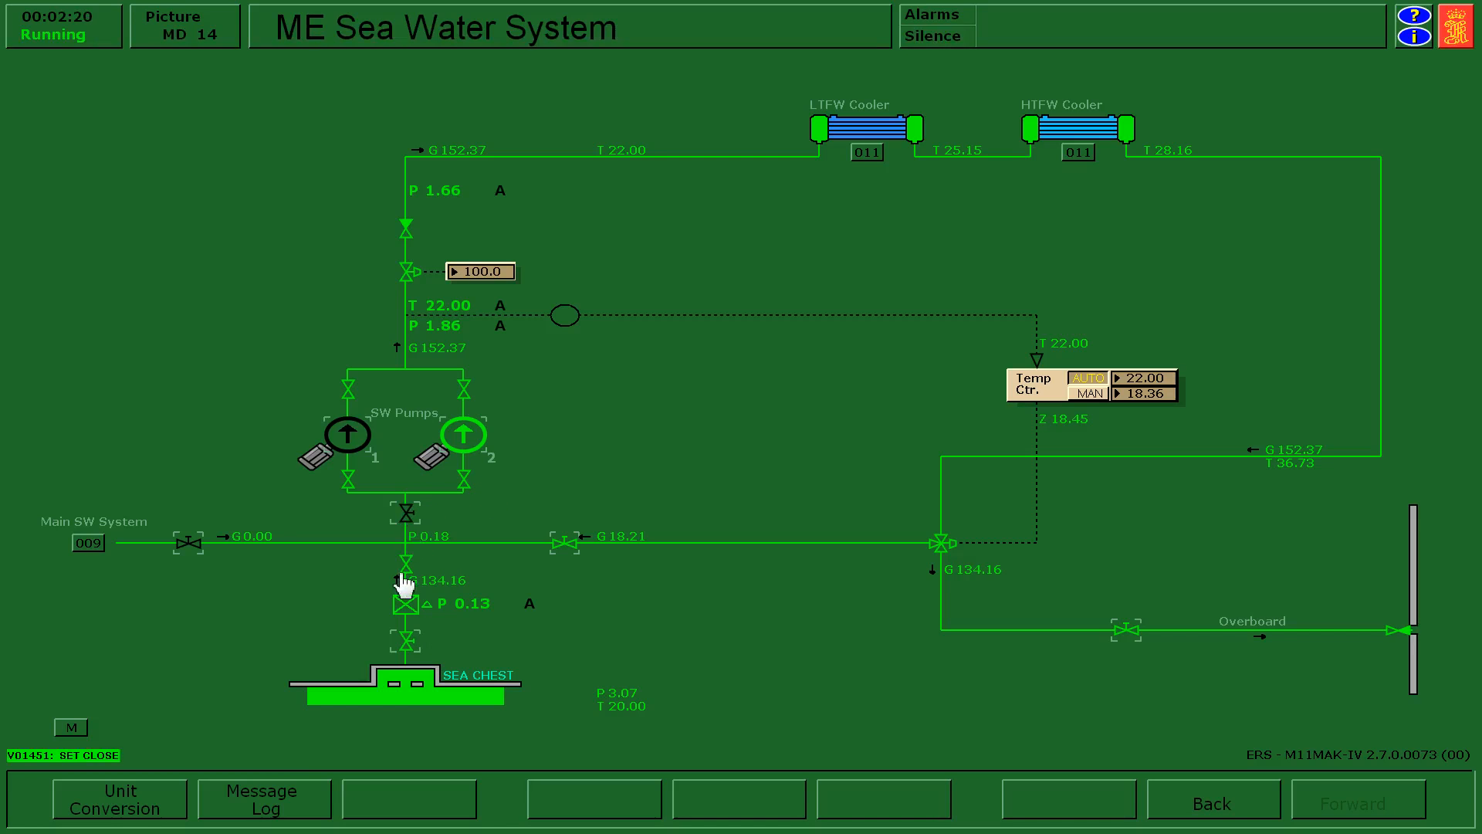
click(412, 647)
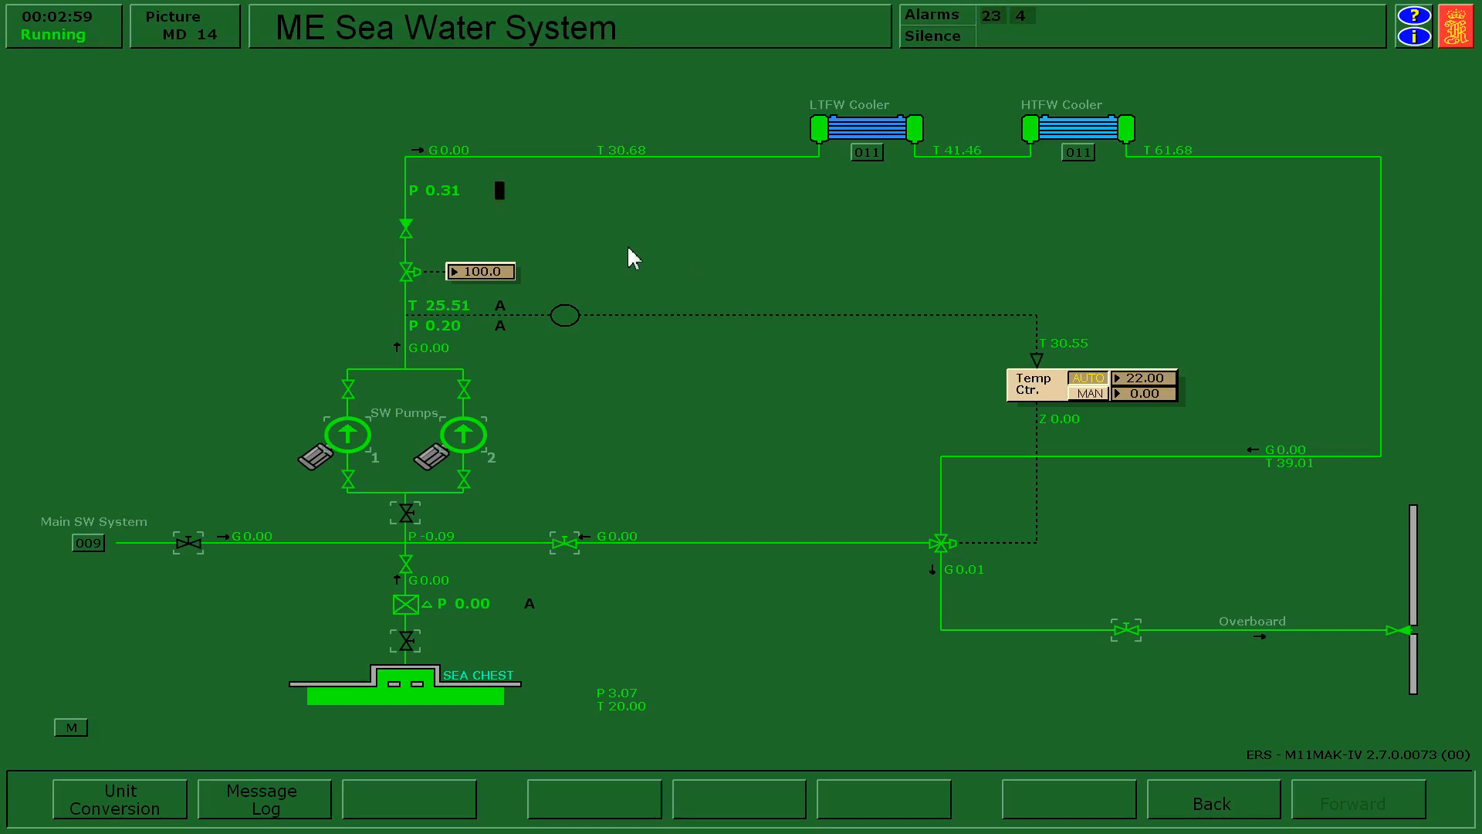
key(F2)
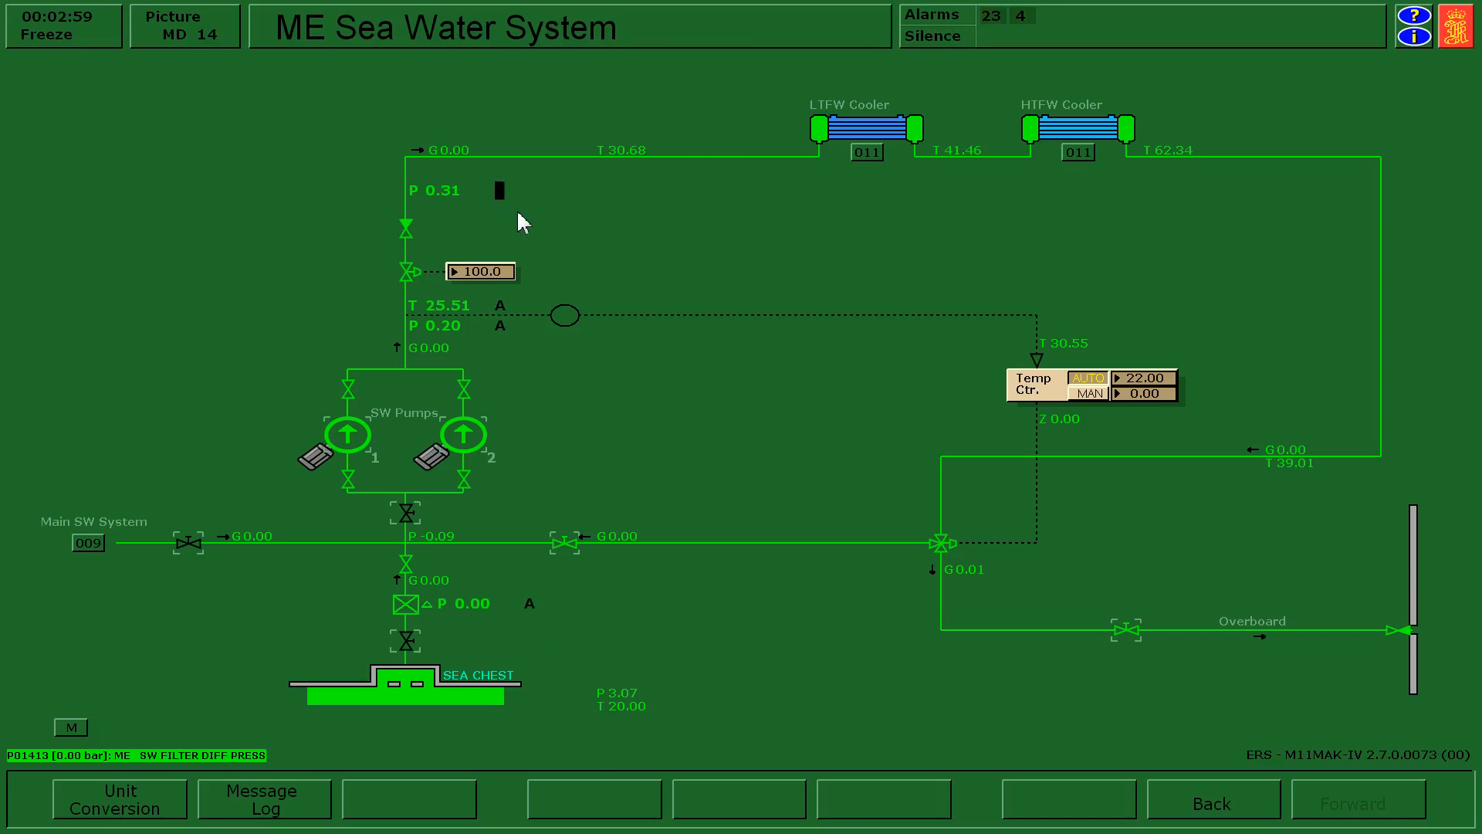
Open the alarm page for group 4, place it beside the SW pumps, and compare its SW main line pressure with the diagram.
click(1027, 23)
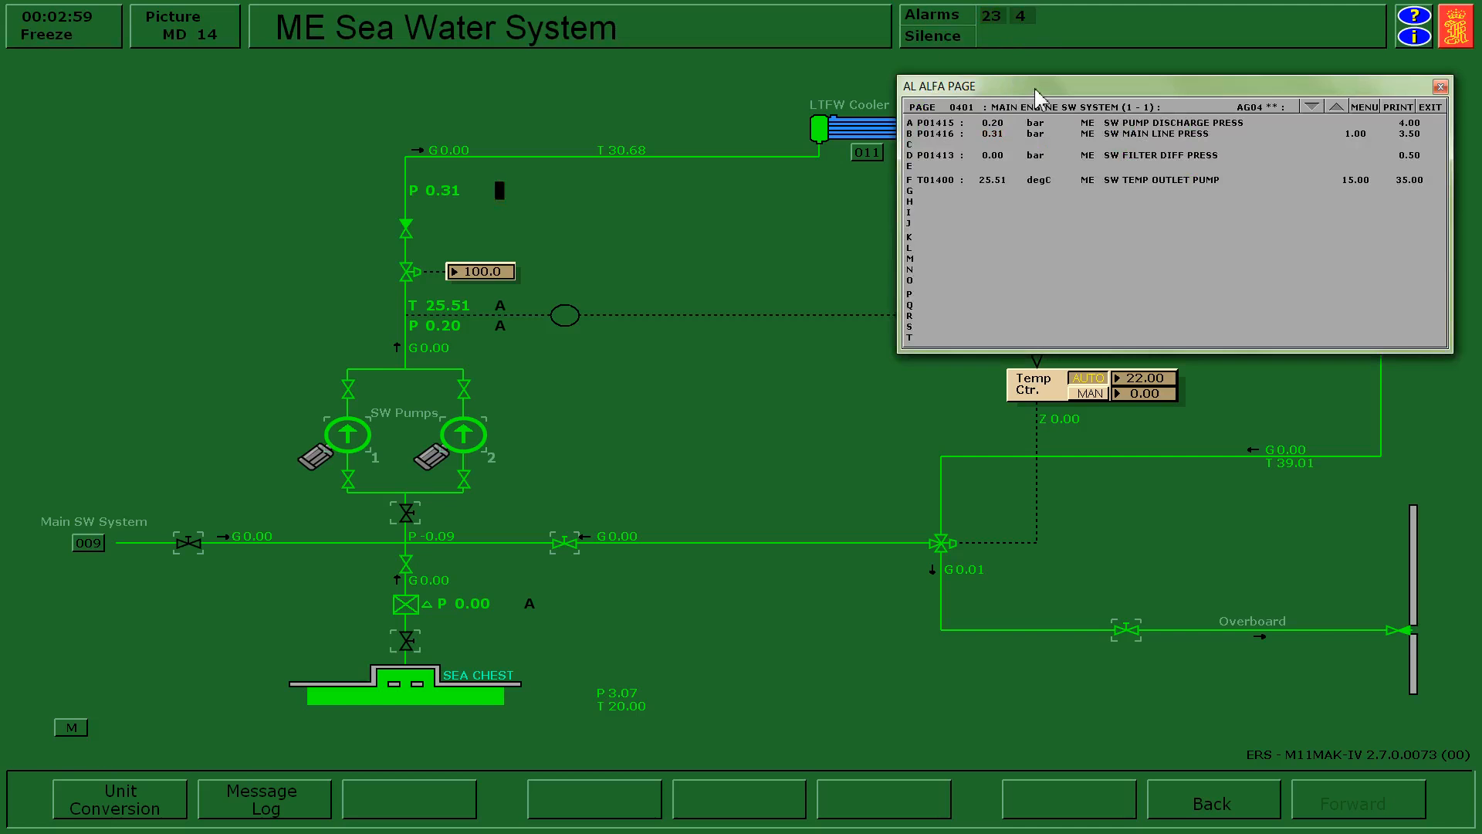
drag(1036, 91, 748, 190)
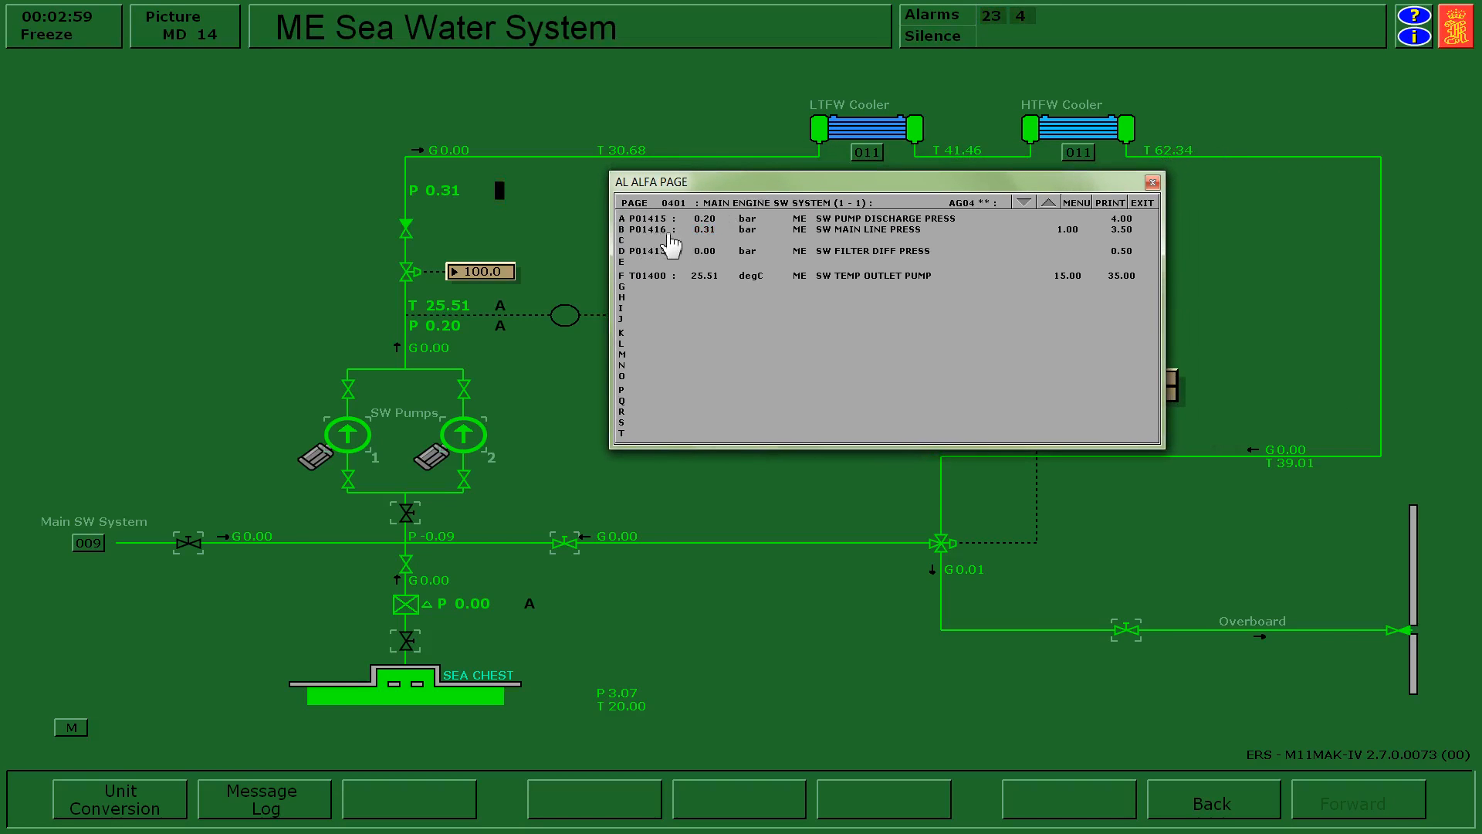
mouse_move(704, 245)
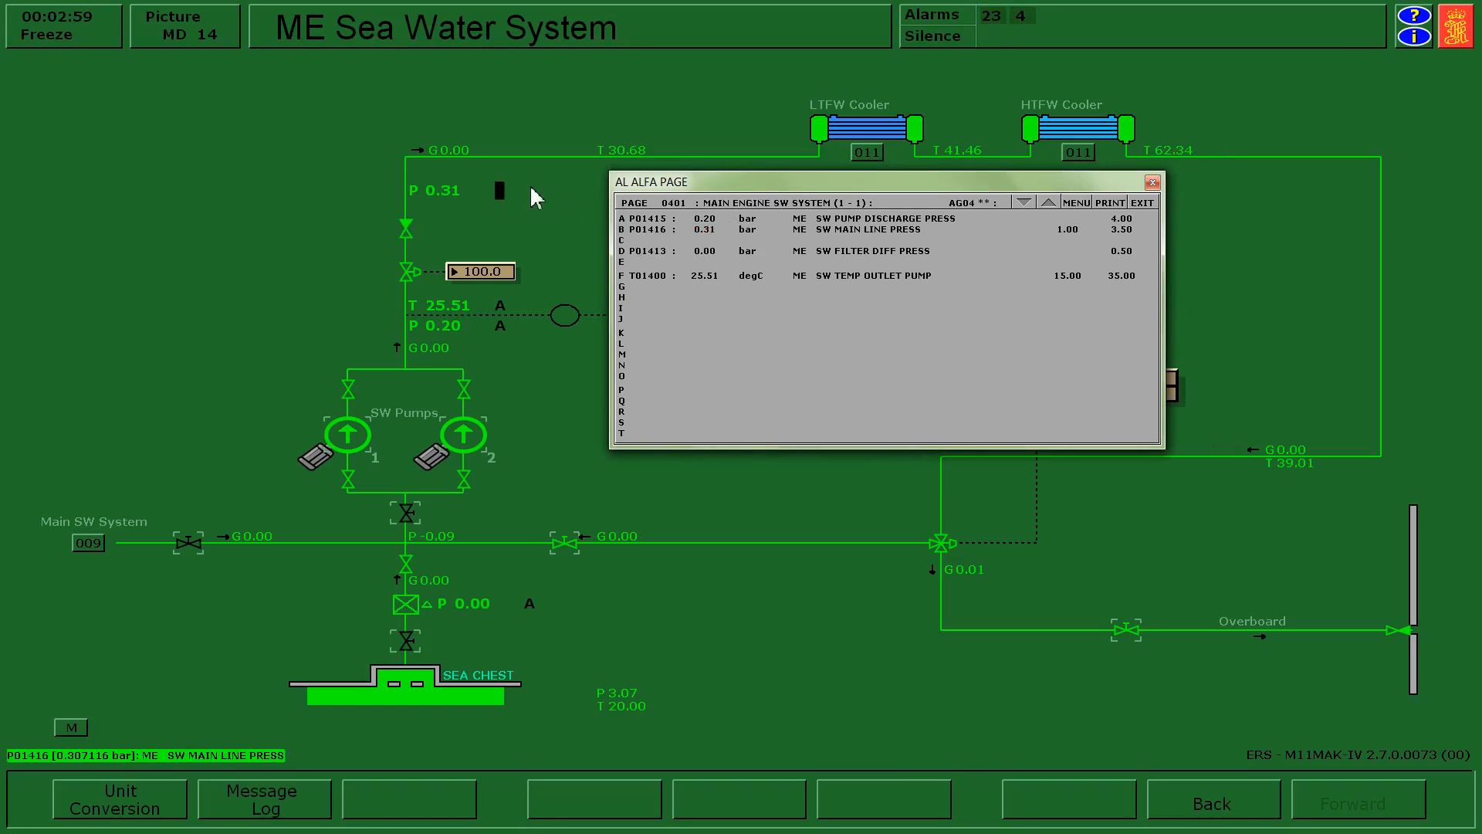
mouse_move(443, 212)
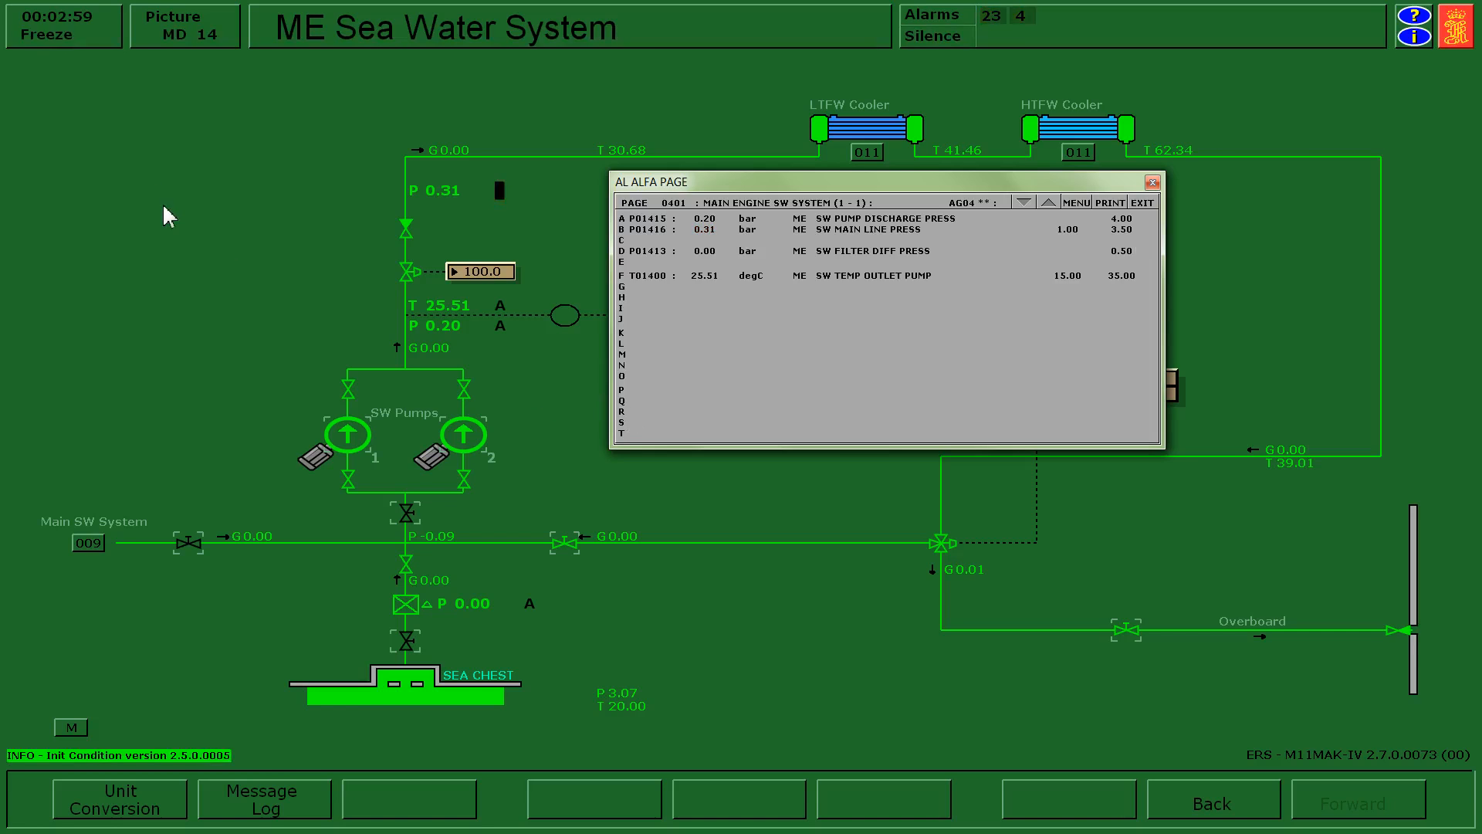
Reopen the sea chest and SW pump suction valves with the simulation running, and acknowledge the SW main line pressure alarm.
click(409, 640)
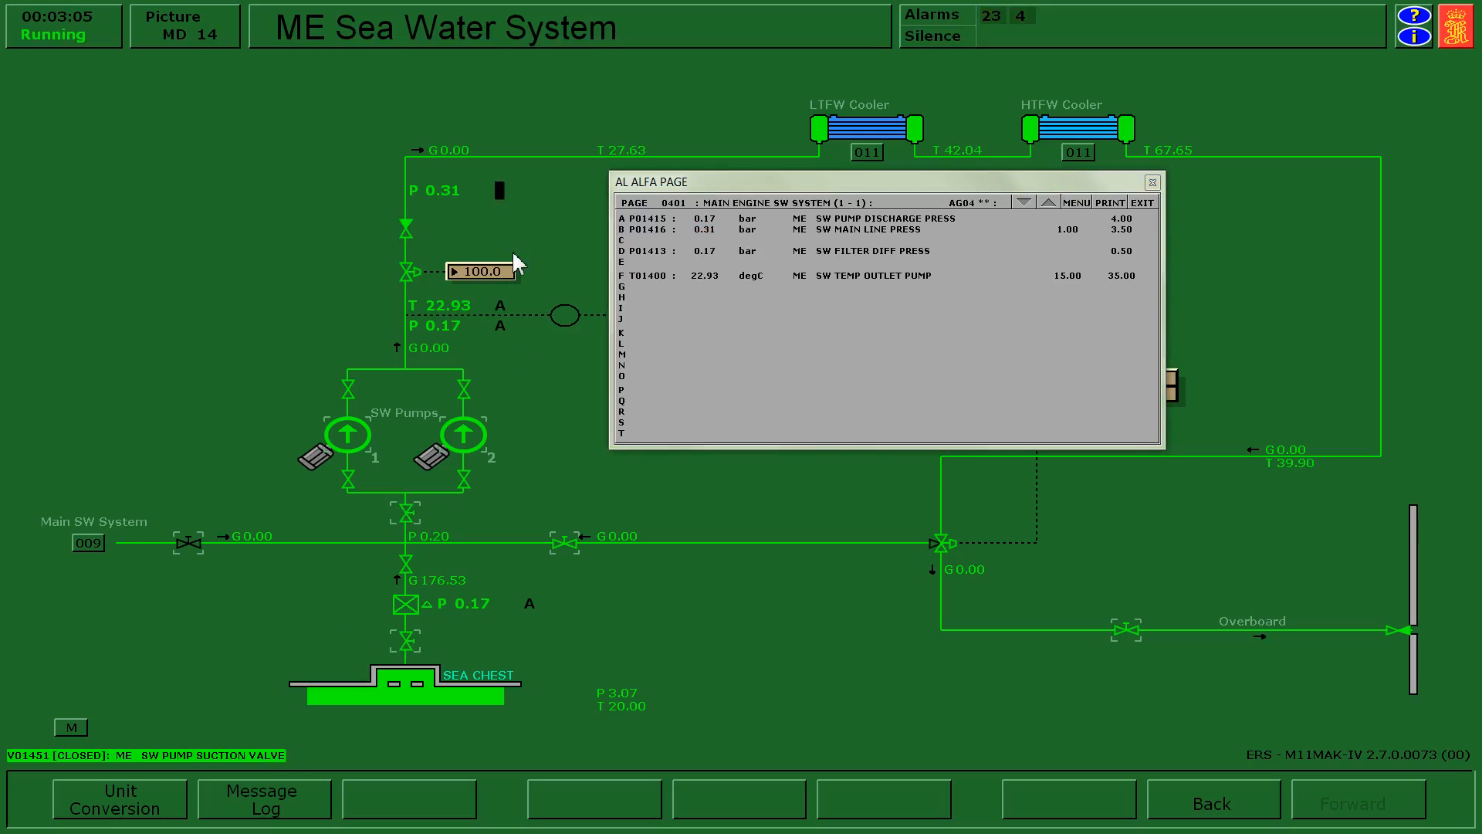
click(448, 203)
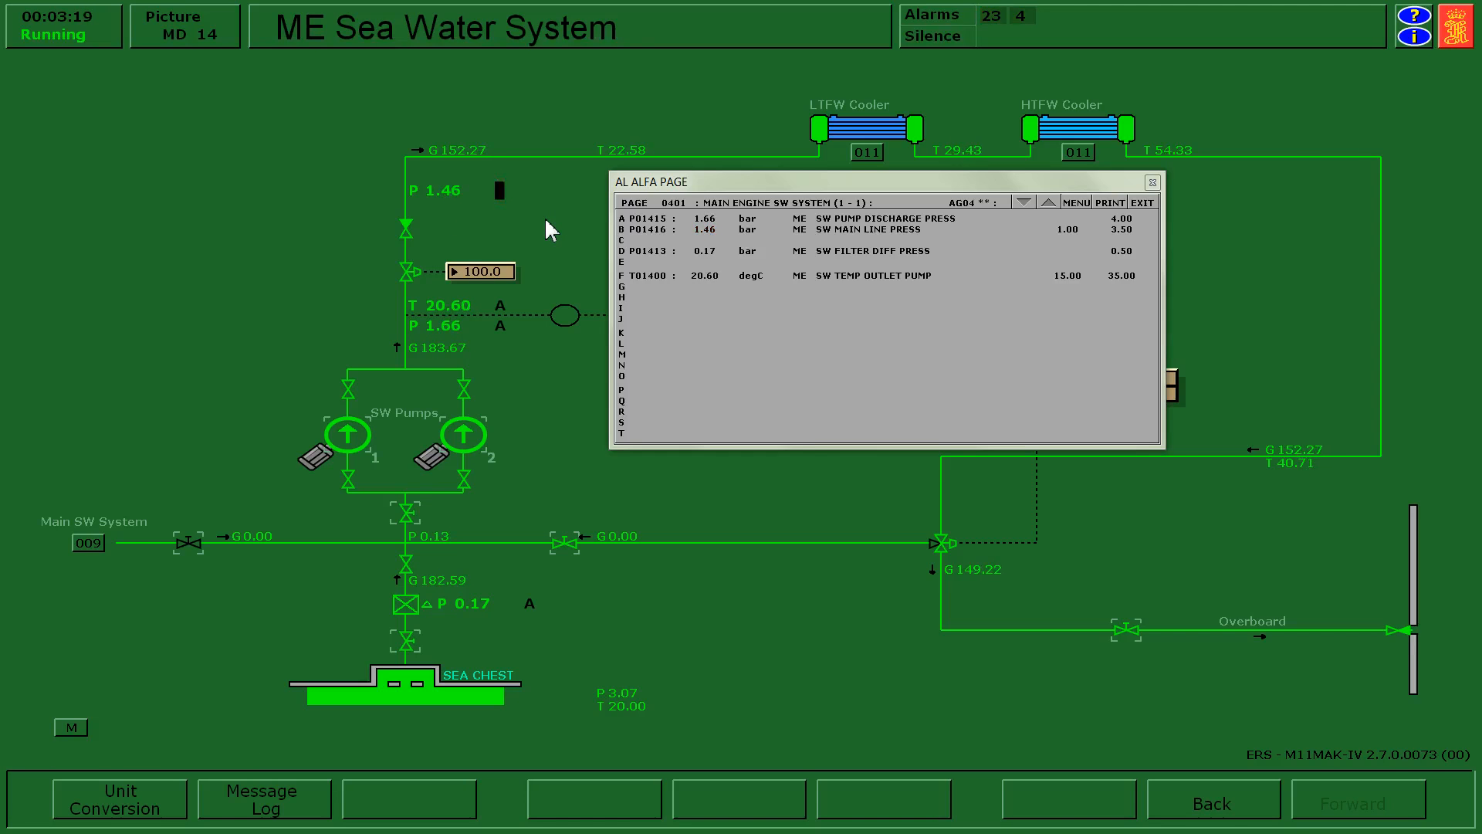
click(422, 199)
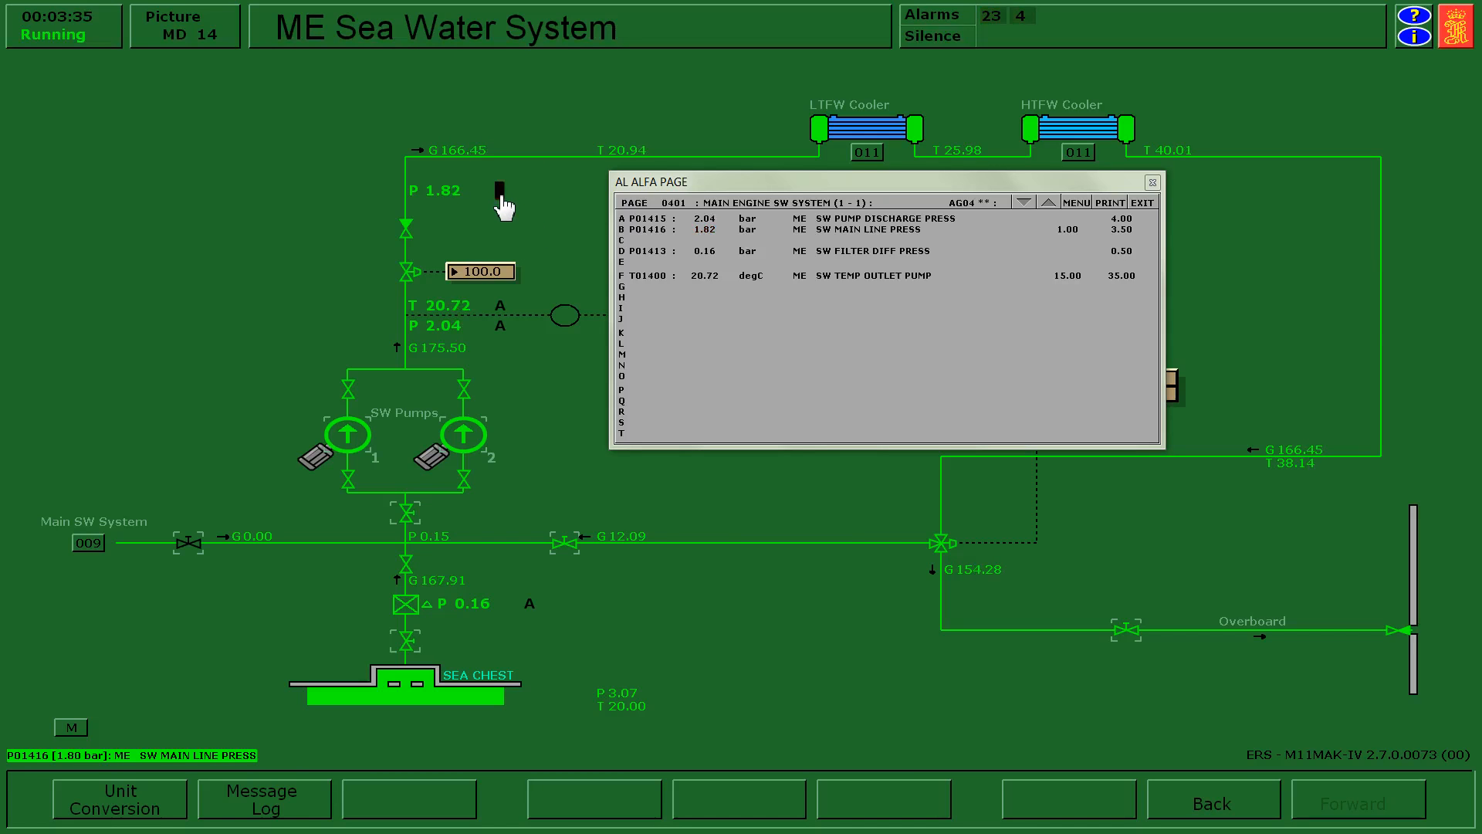
click(500, 195)
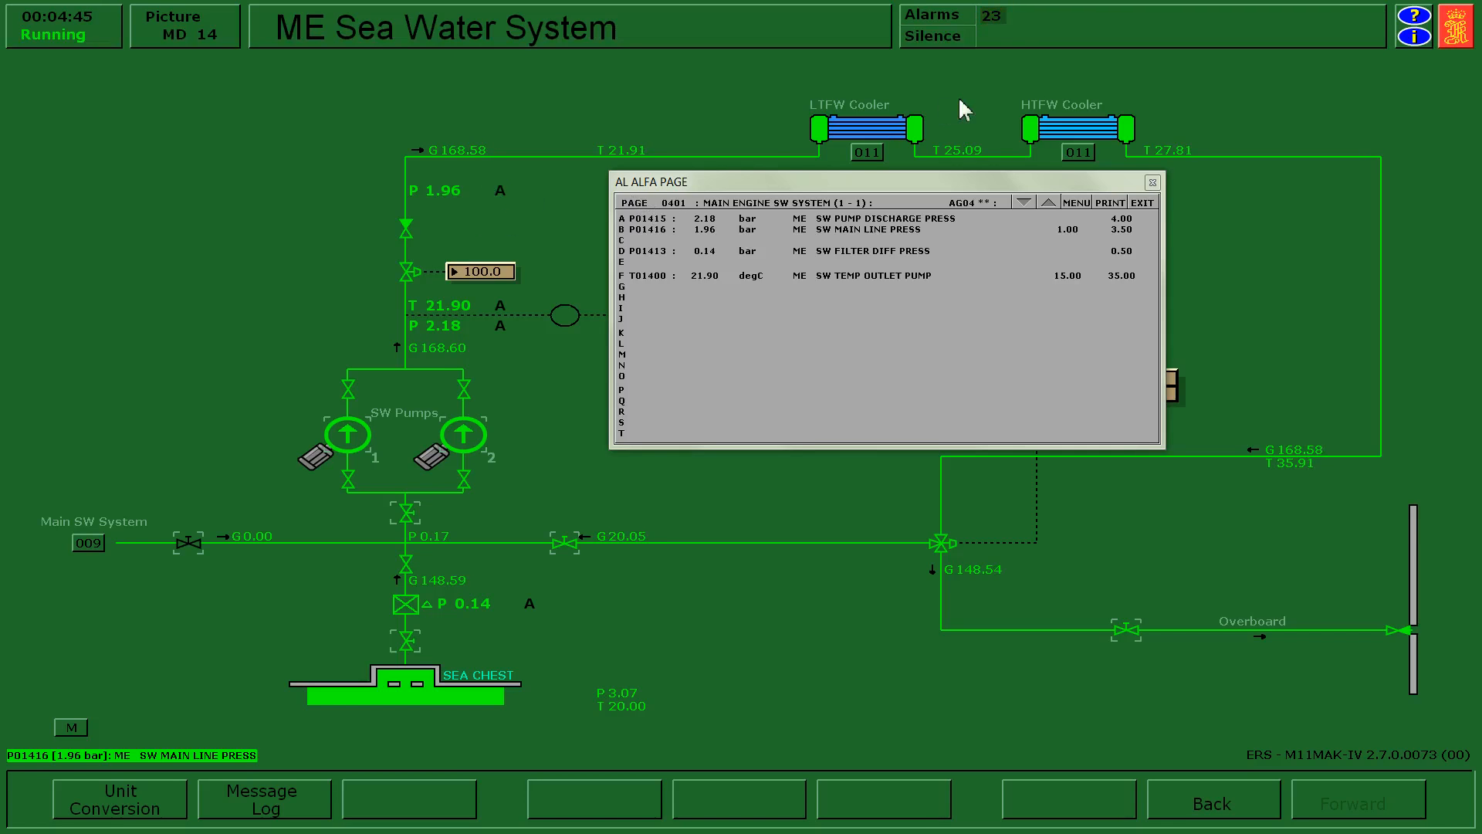
Open the Electric Power System alarm page for group 23, acknowledge the PowerChief pump control standby start alarm, and close the page.
click(1000, 29)
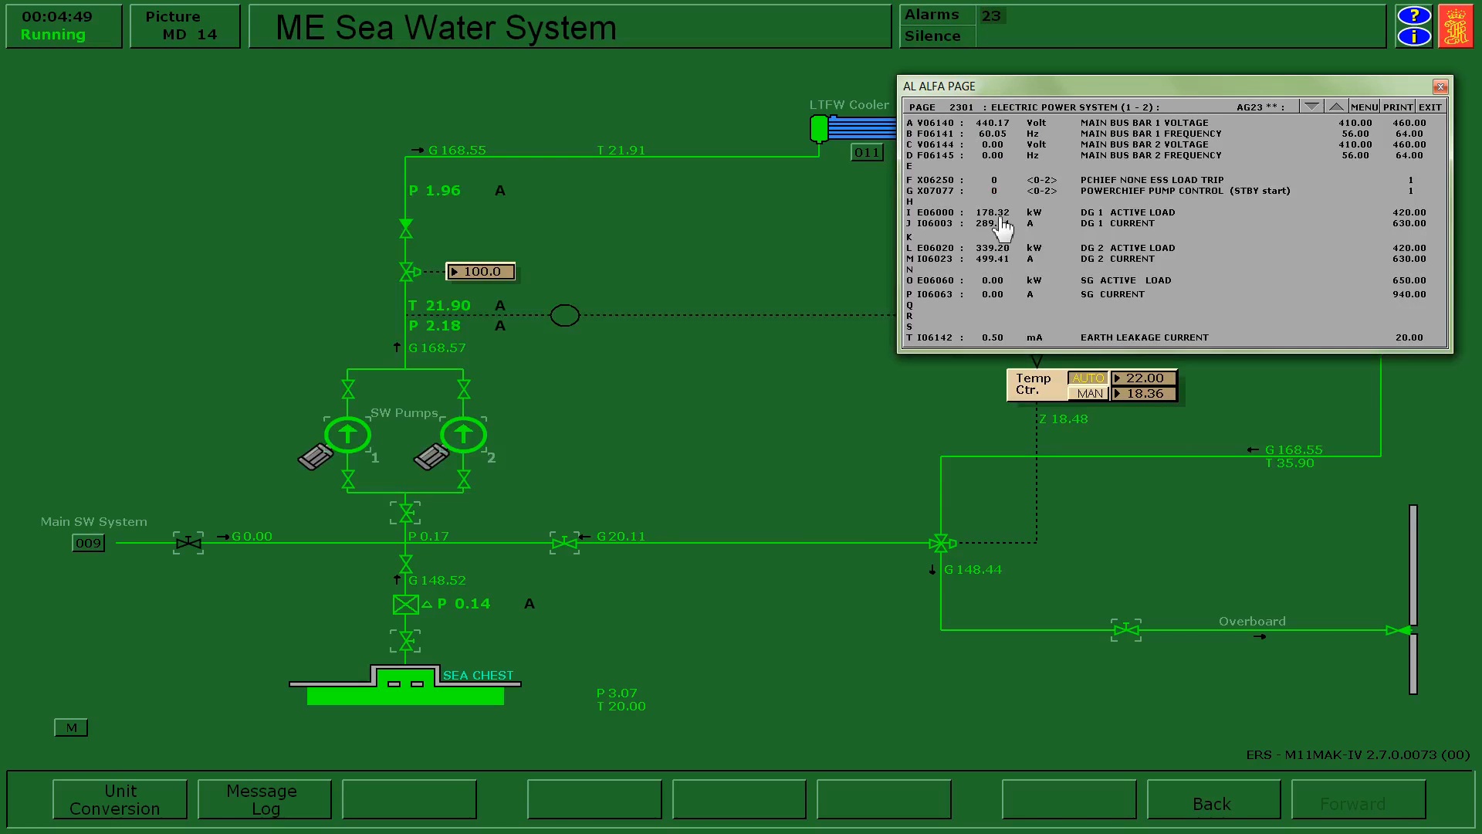
click(994, 209)
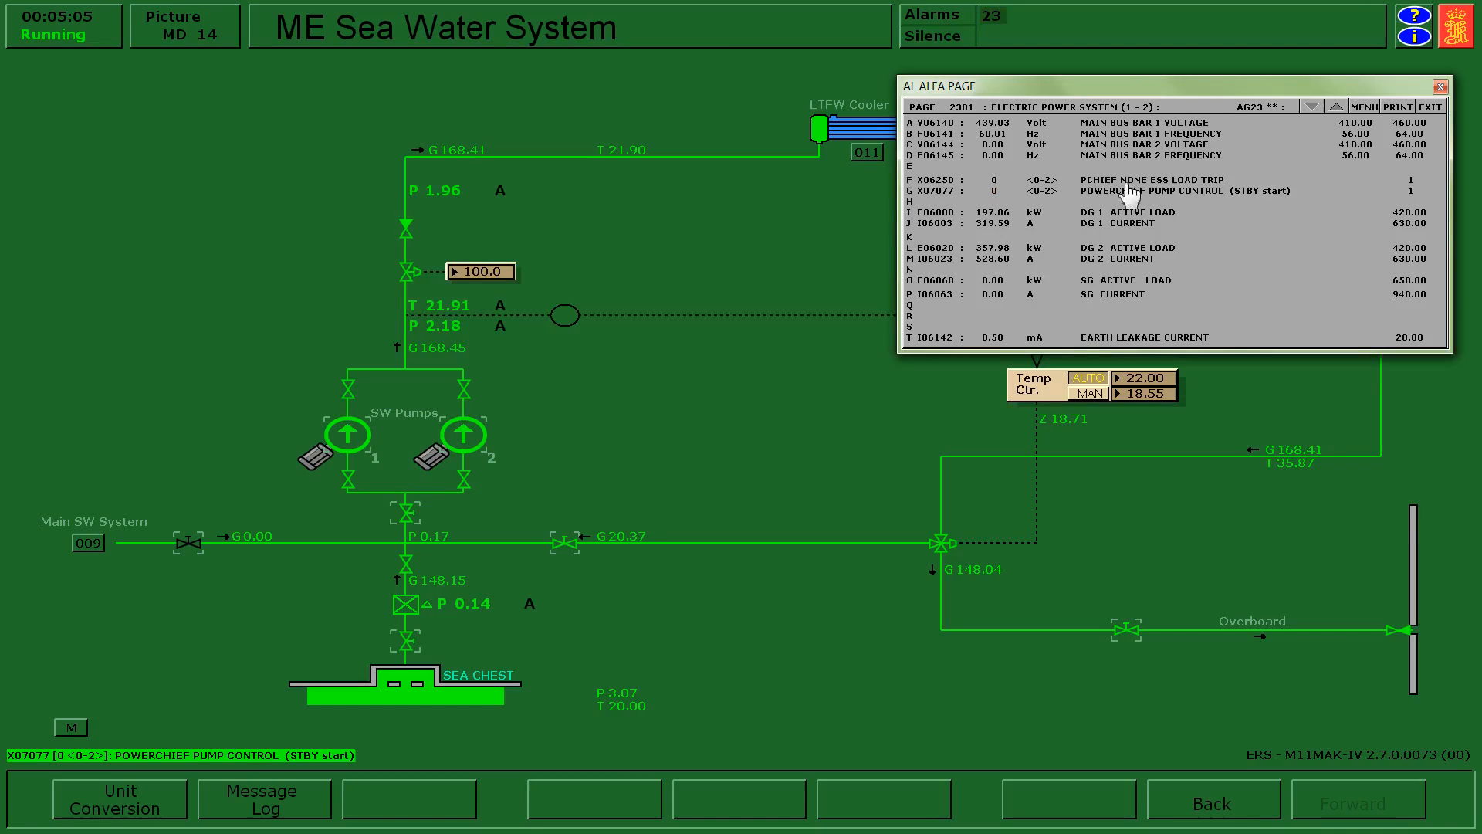
click(995, 192)
click(1441, 87)
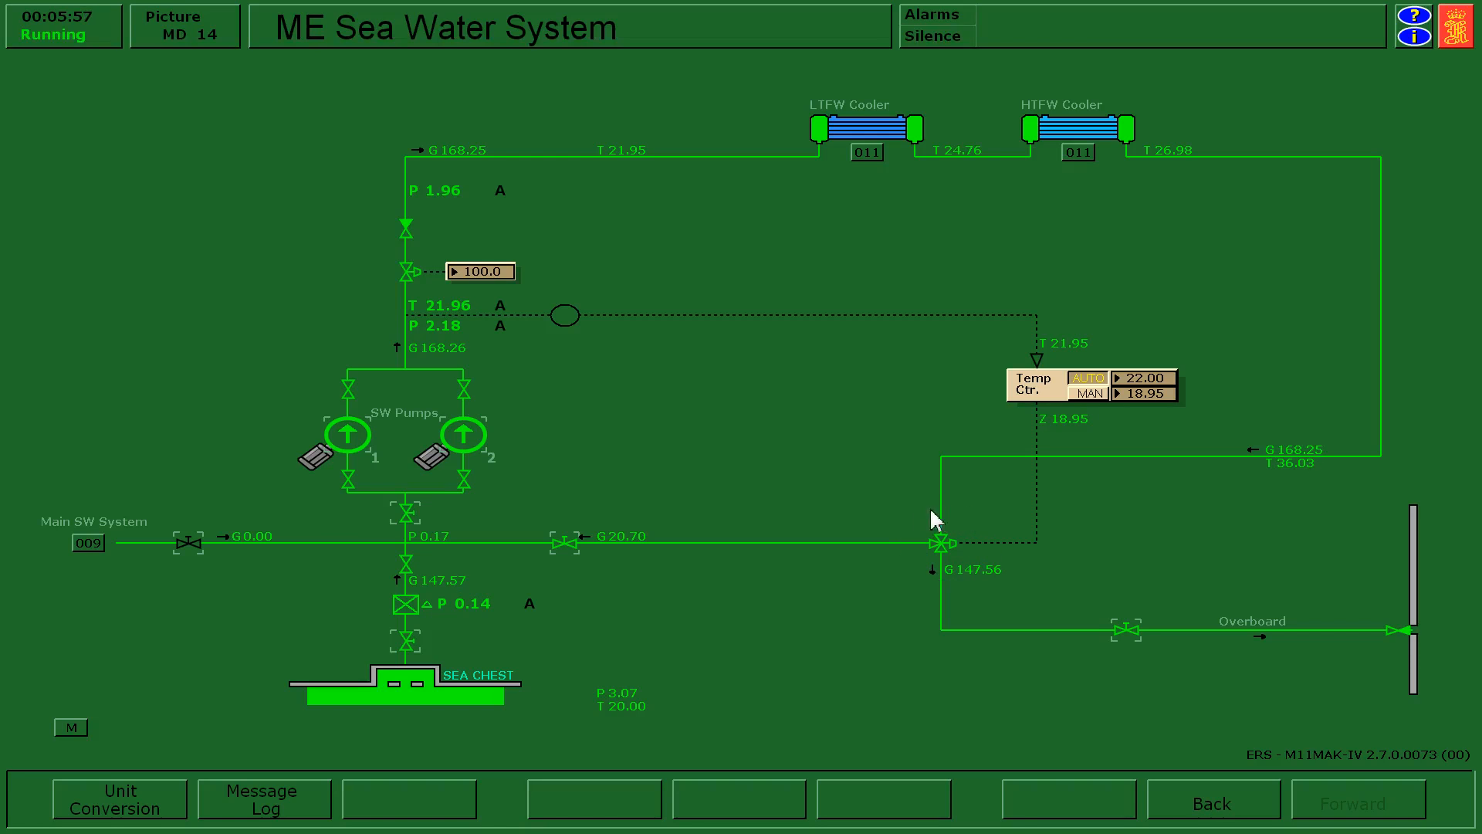
Raise the SW temperature controller's set point to 25 degC and, after watching the response, return it to 22 degC.
click(966, 571)
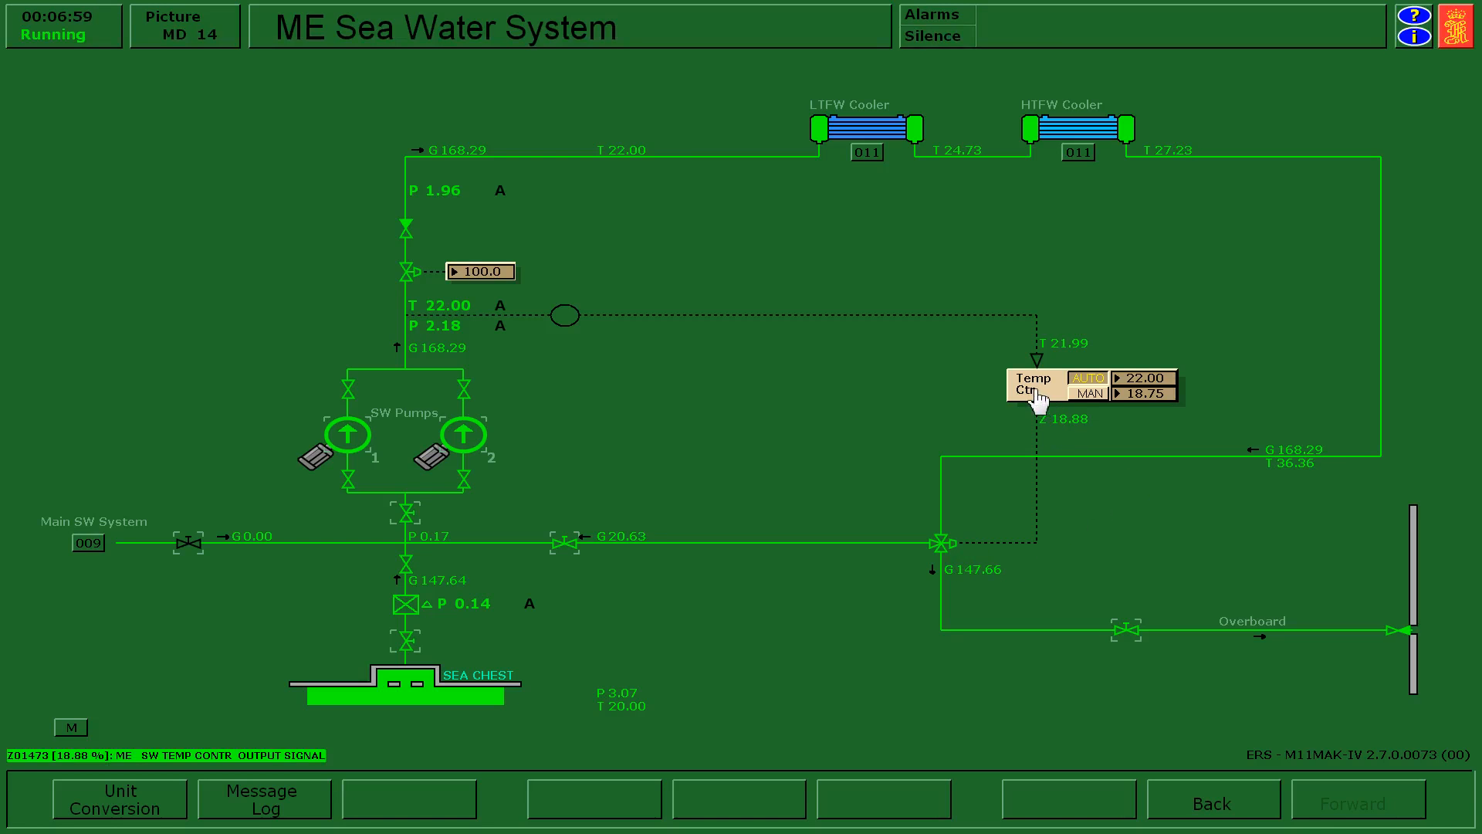
click(1170, 379)
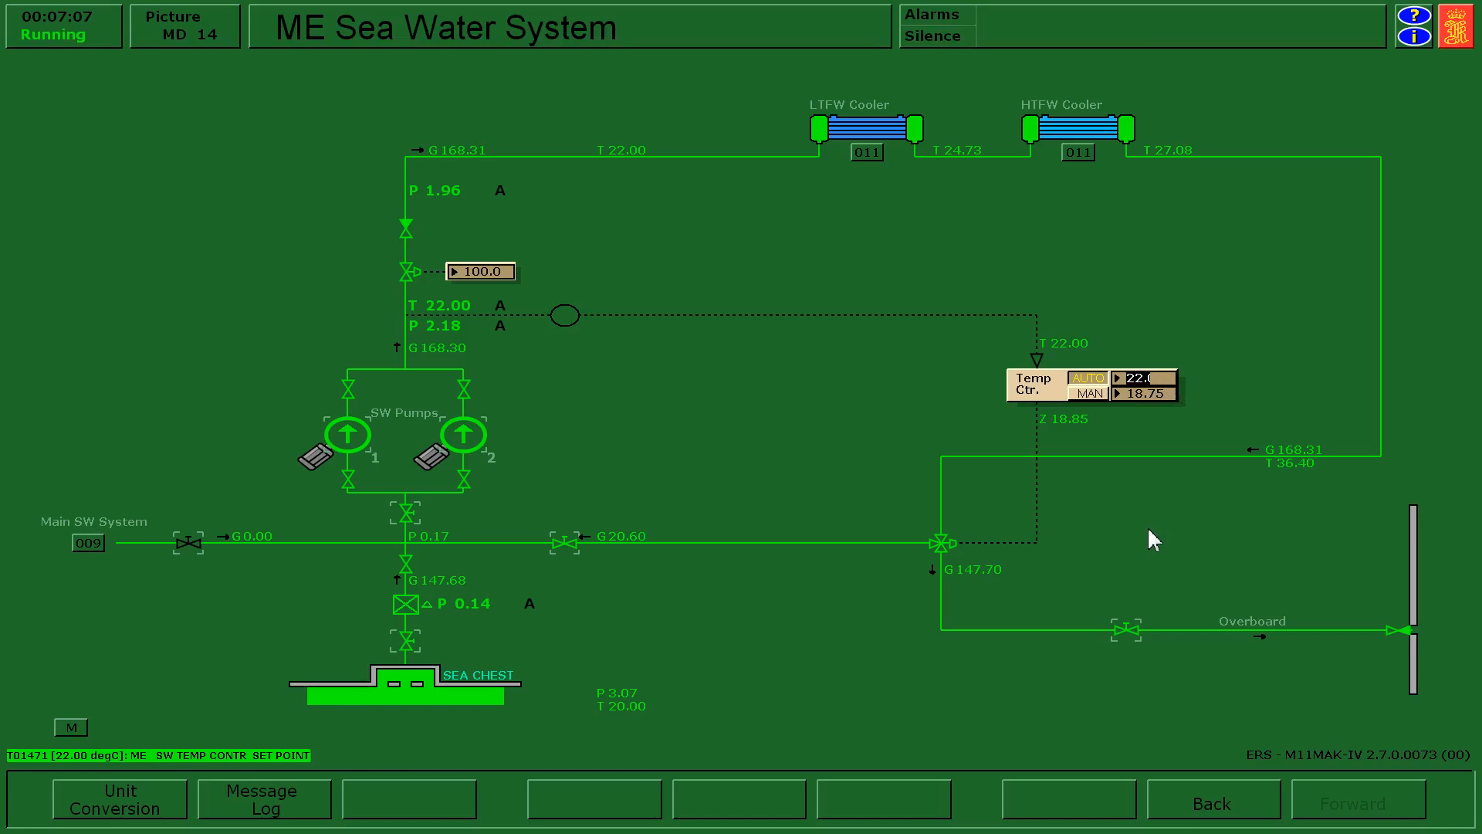
text(25)
key(Return)
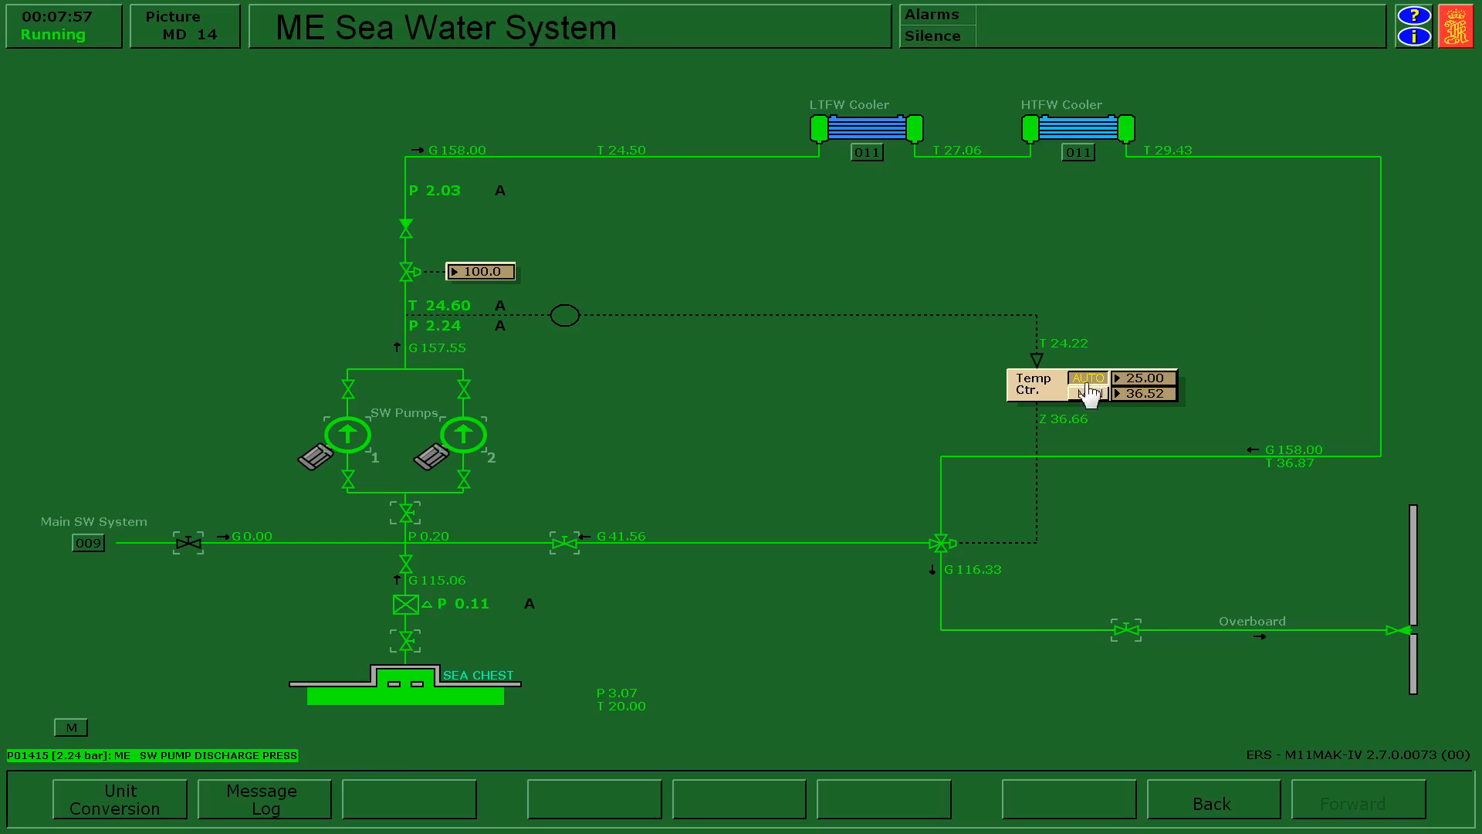
click(1149, 380)
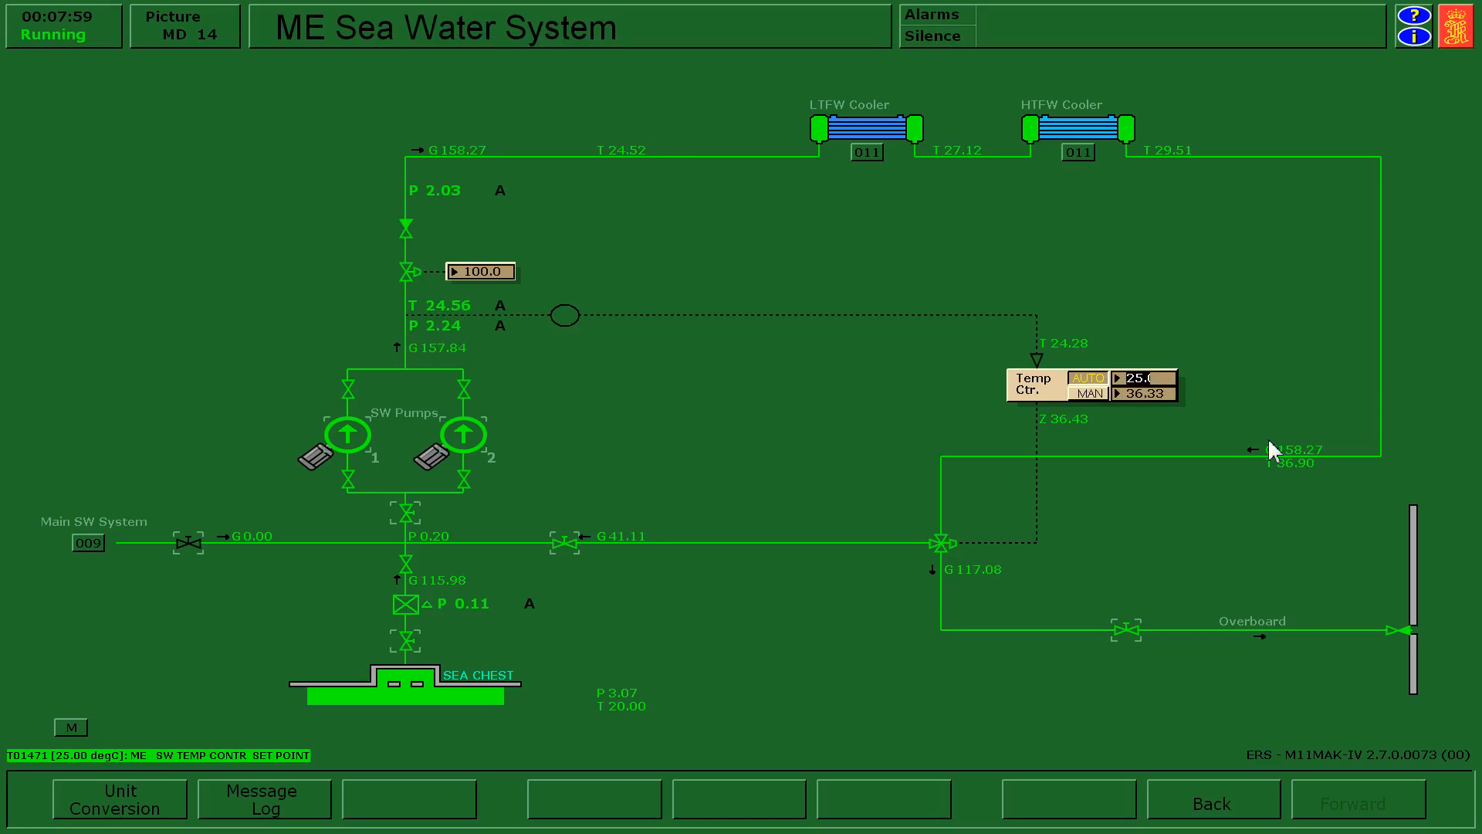
text(22)
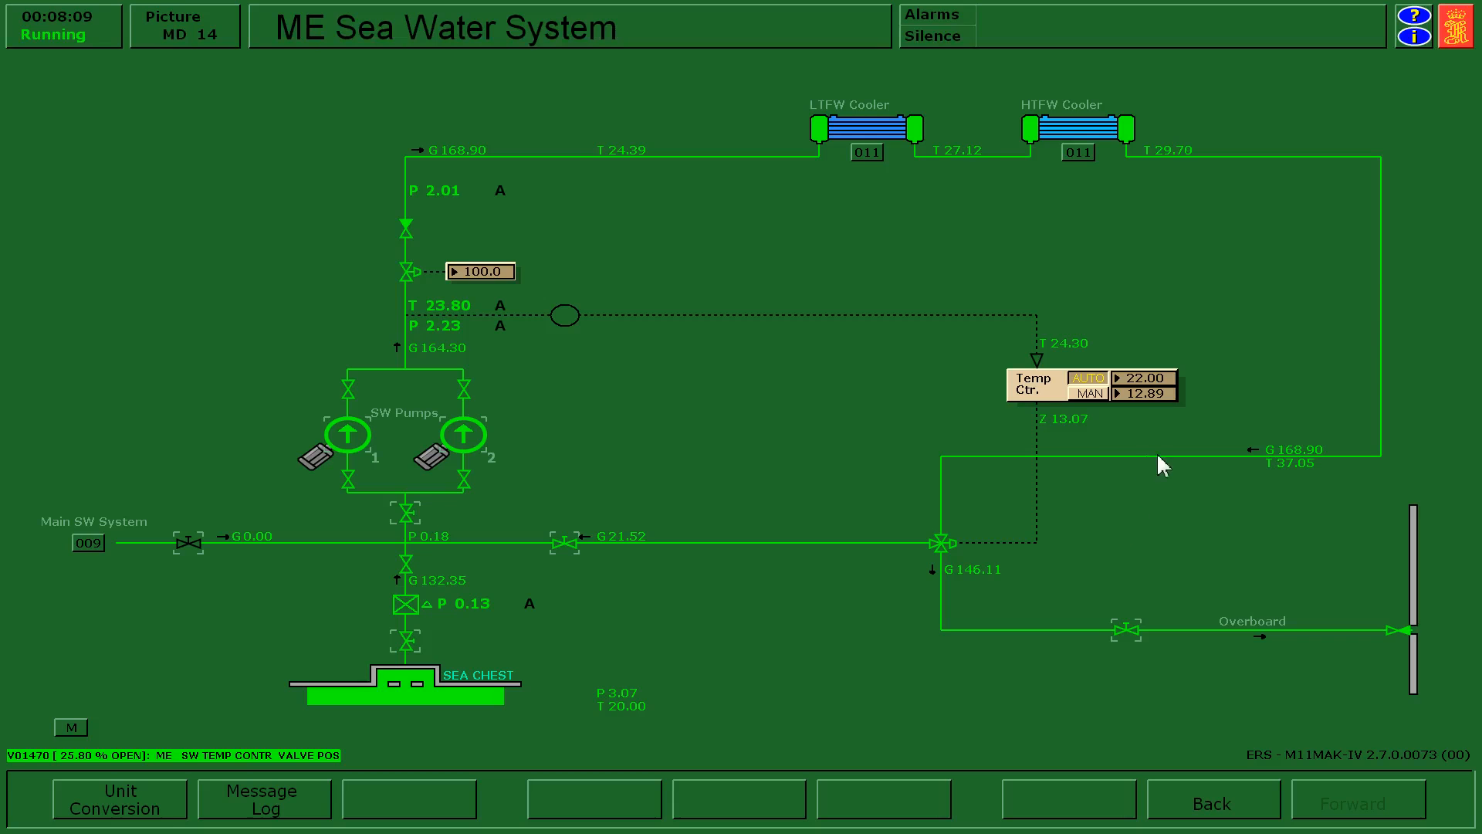
Switch the SW temperature controller to manual, set its output to 50 %, and return the controller to automatic.
click(1089, 395)
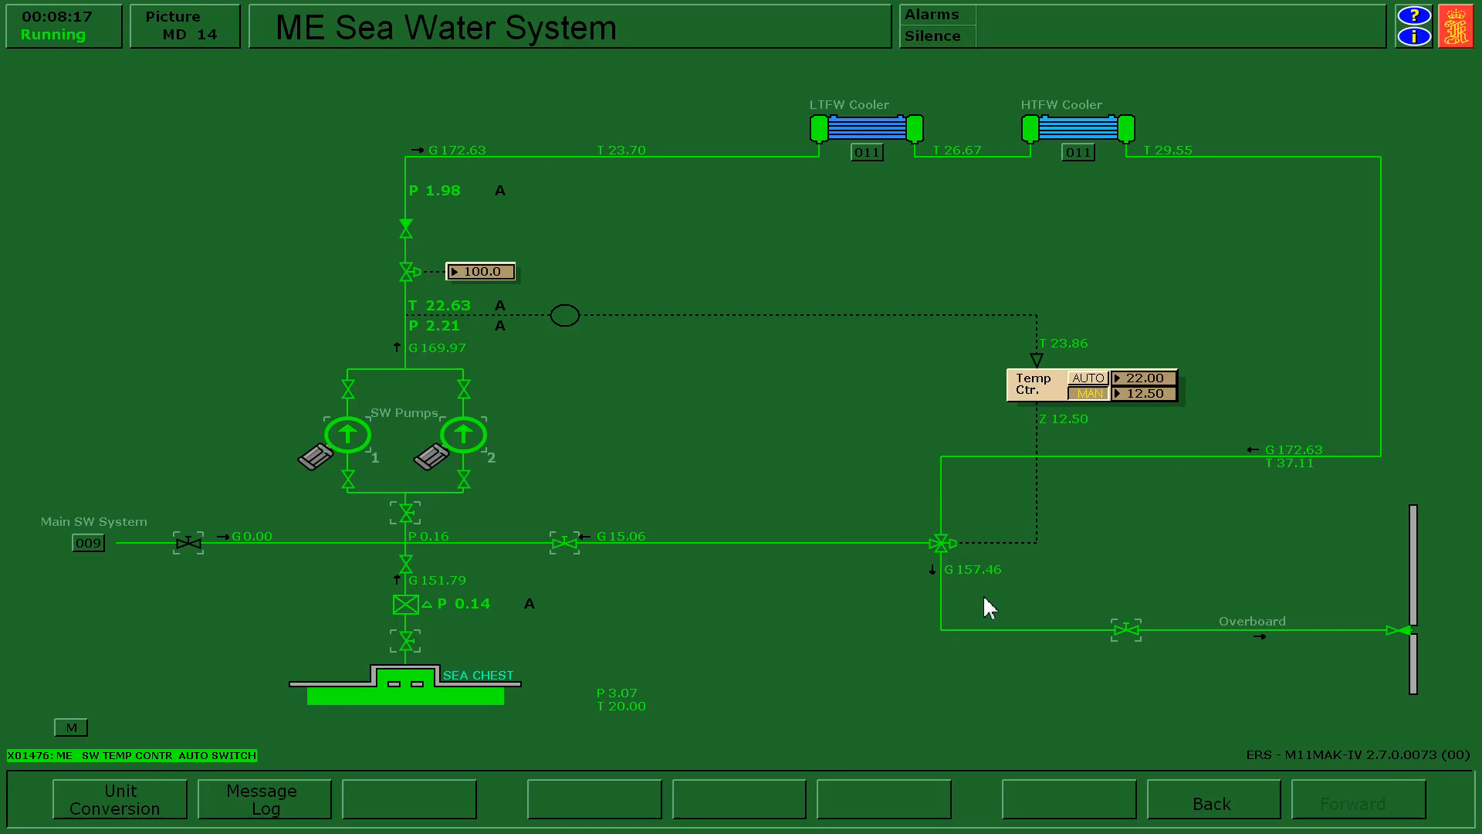
click(1141, 400)
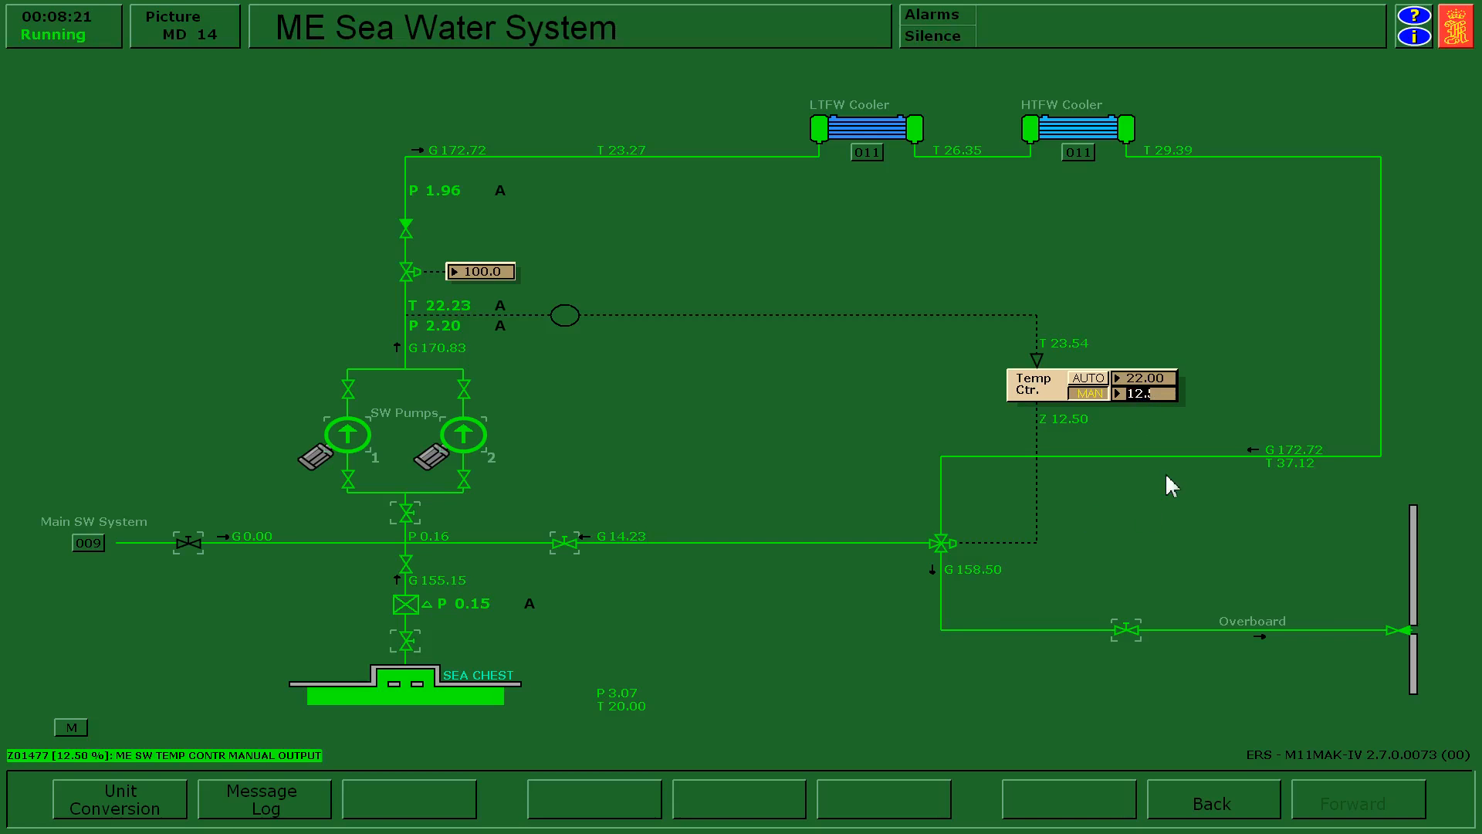
text(50)
key(Return)
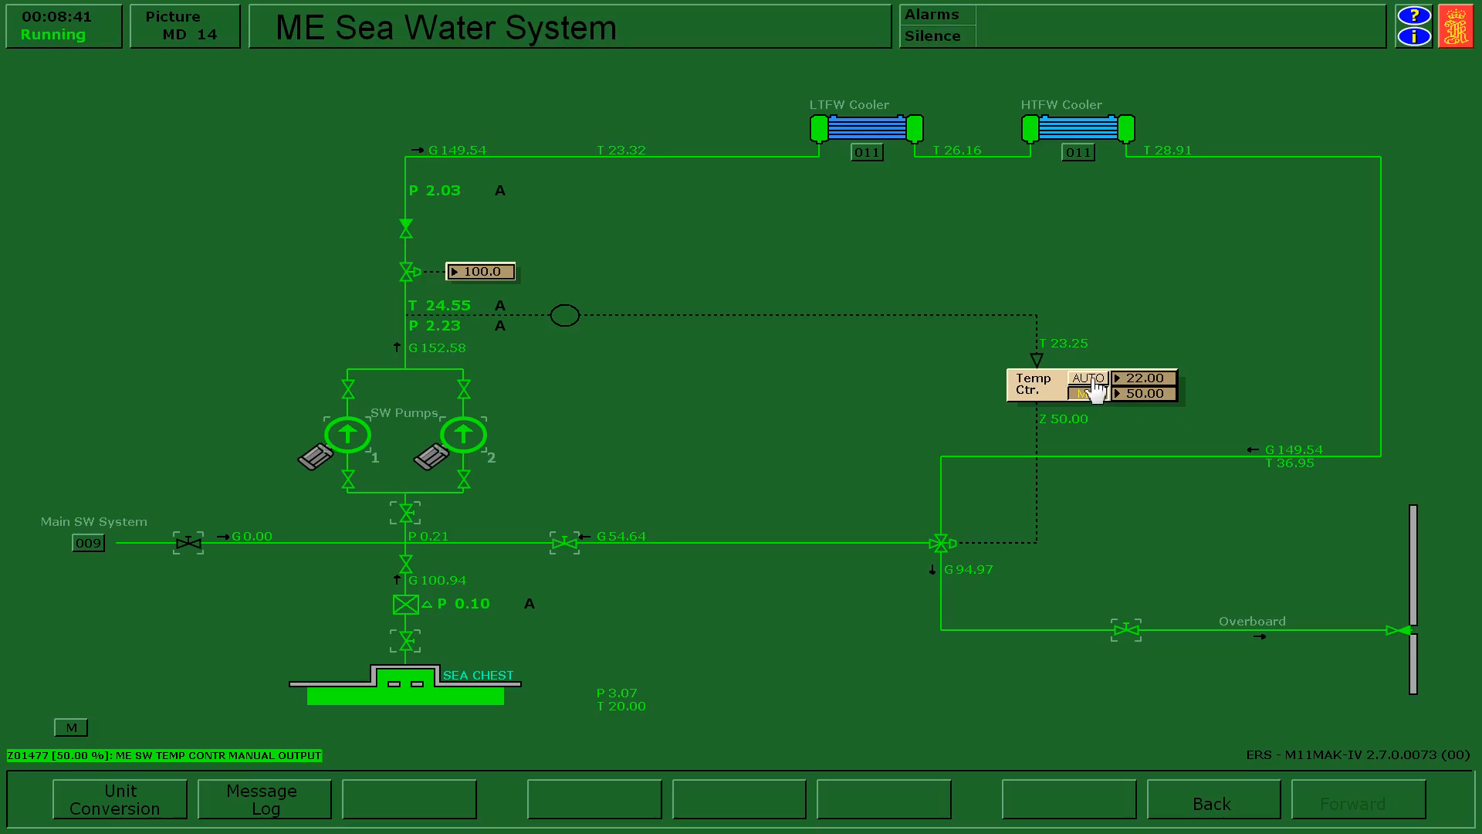
click(1095, 380)
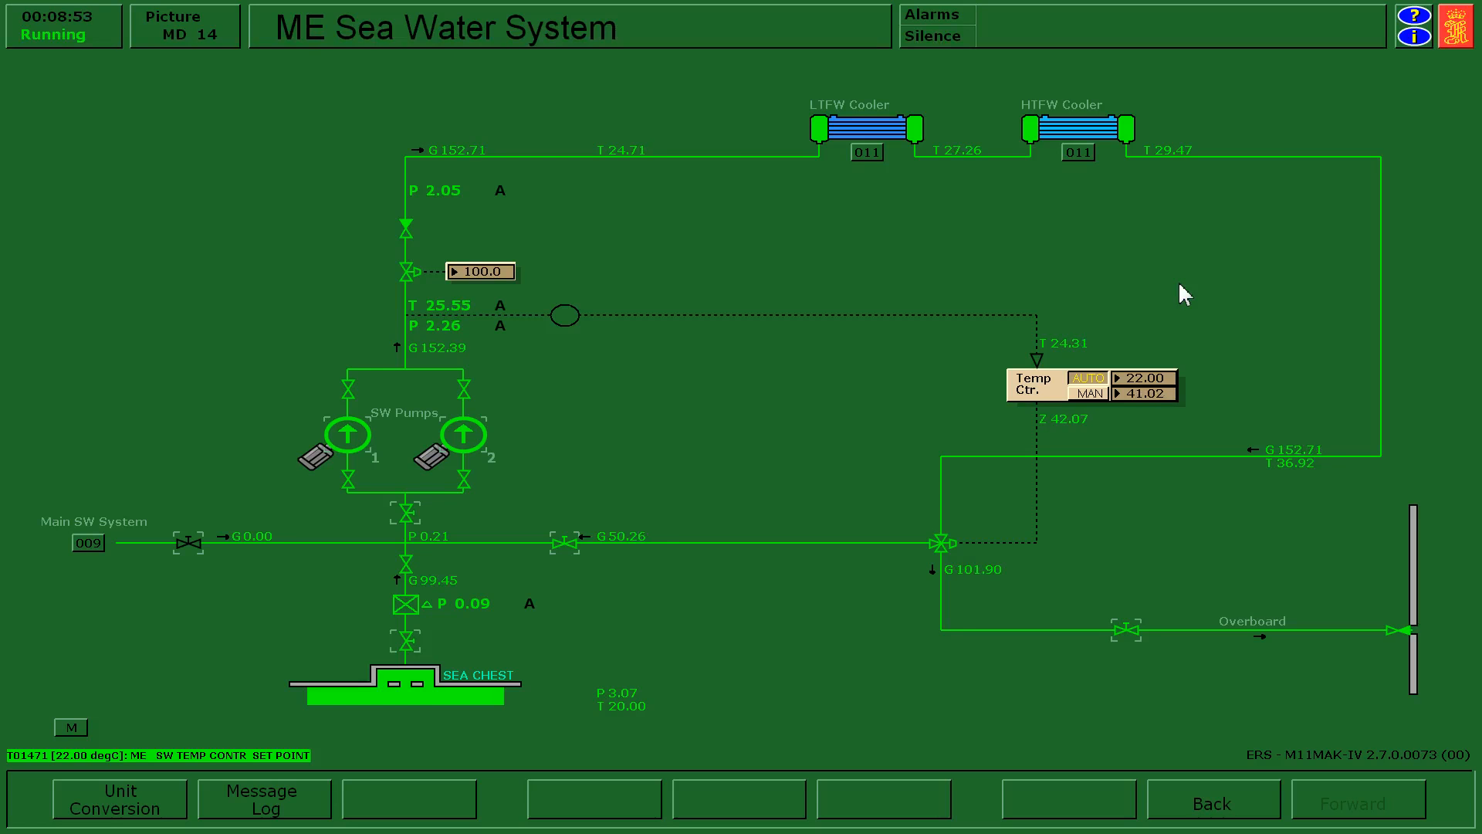
Open the Steam Generation Plant picture and examine the boiler water temperature, level control input signal and feed water supply readings.
key(Home)
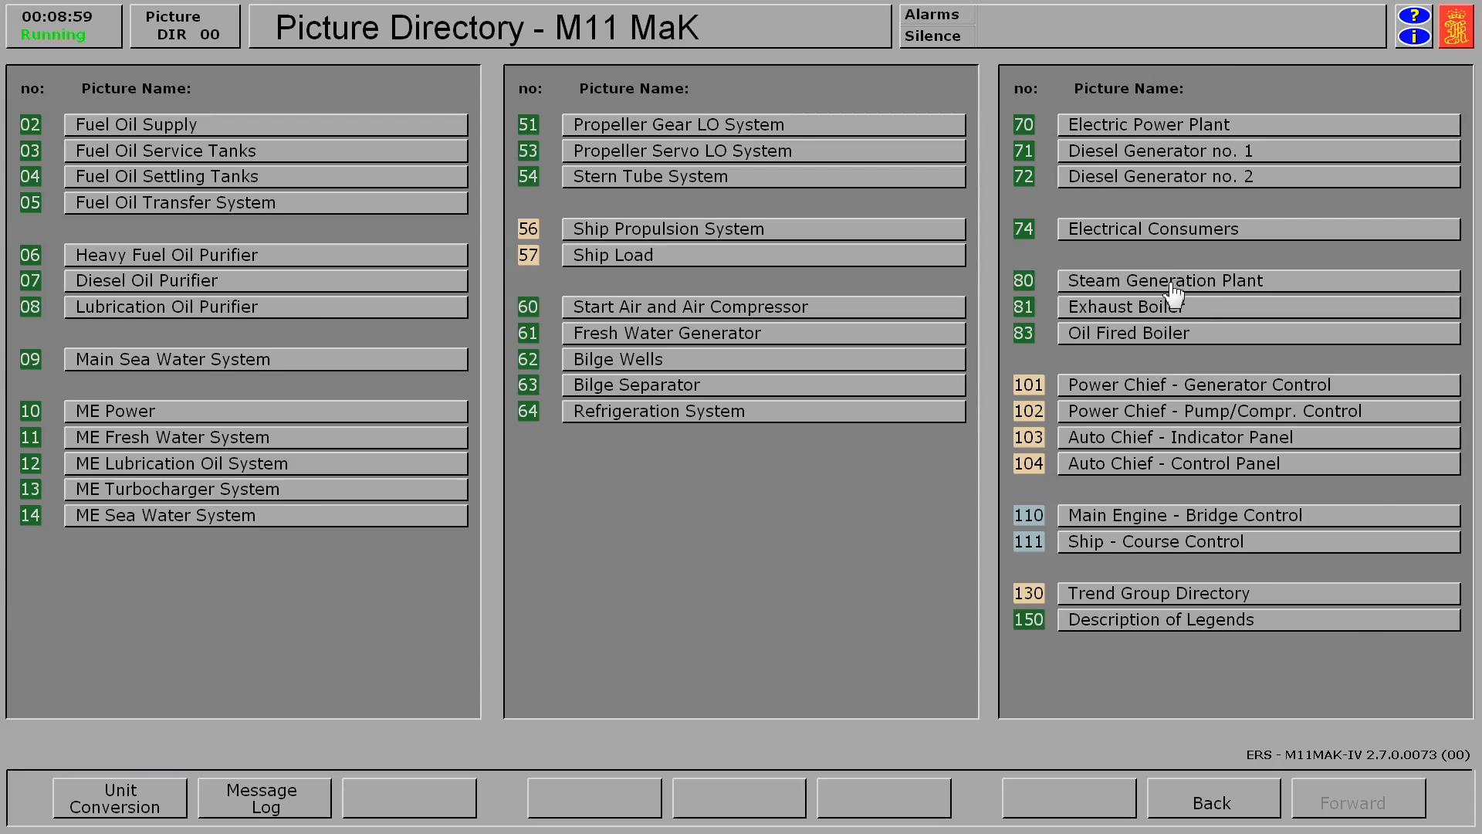
click(1174, 287)
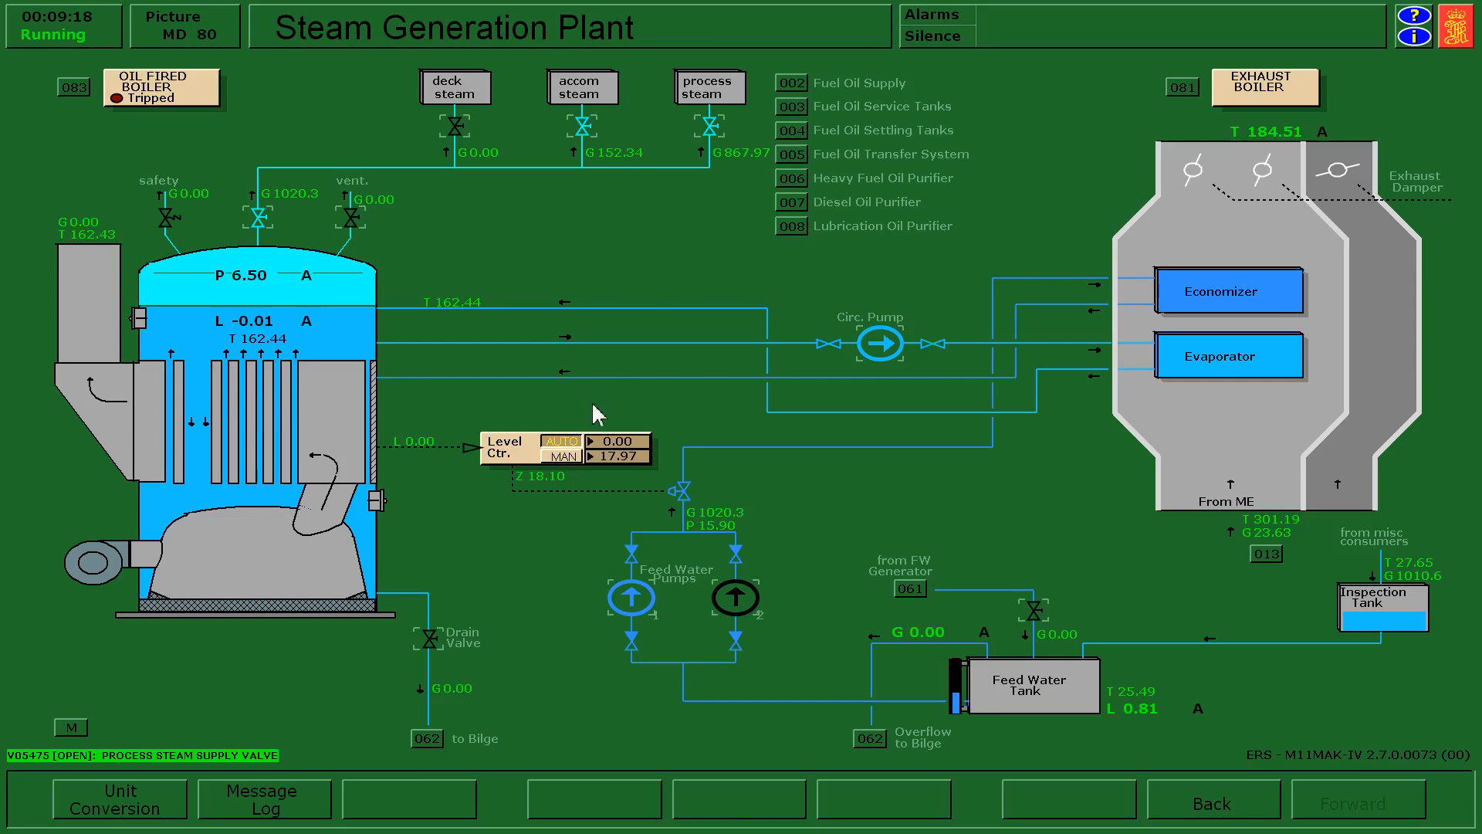
mouse_move(262, 337)
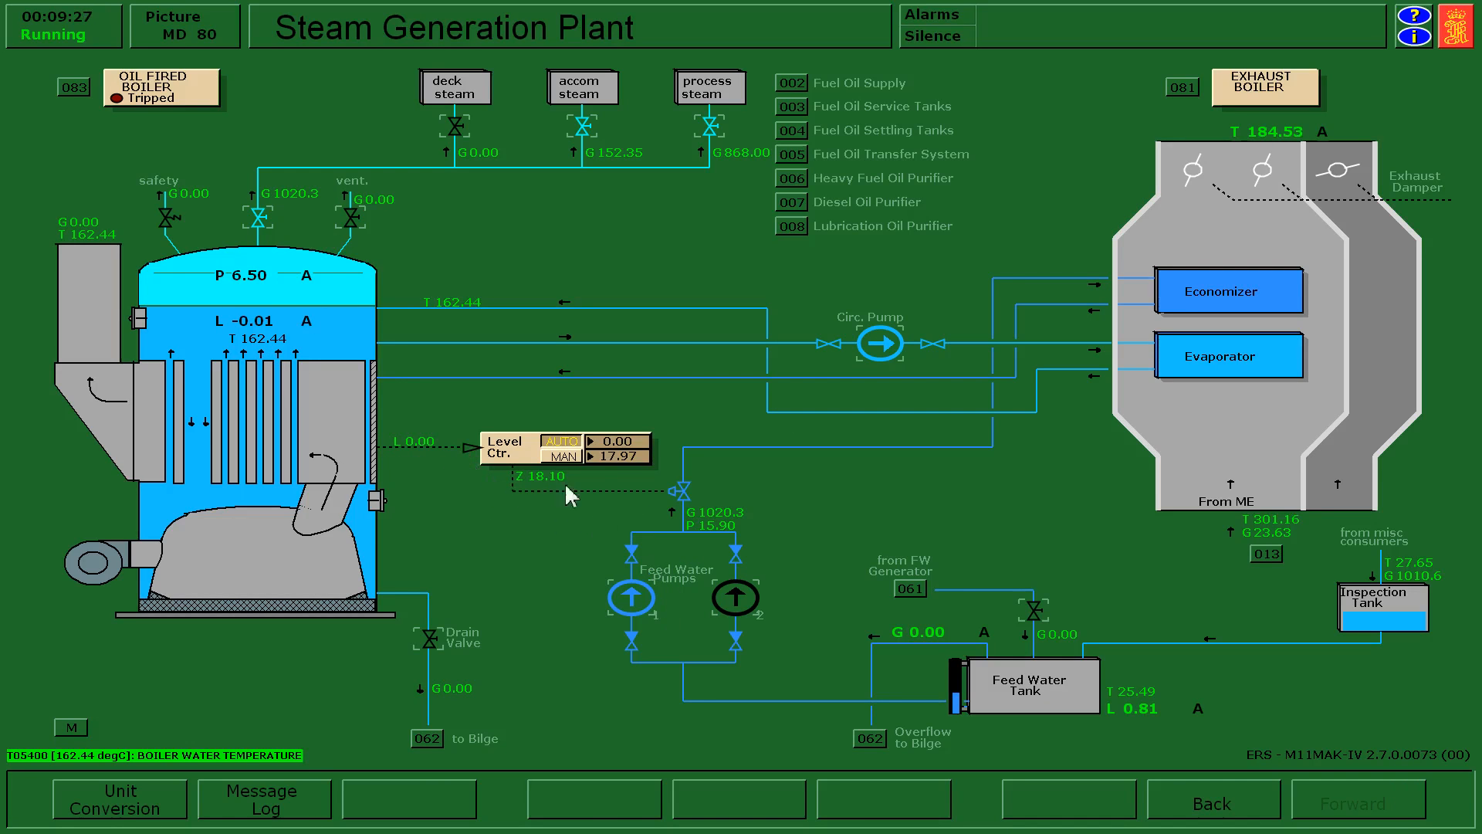
click(415, 450)
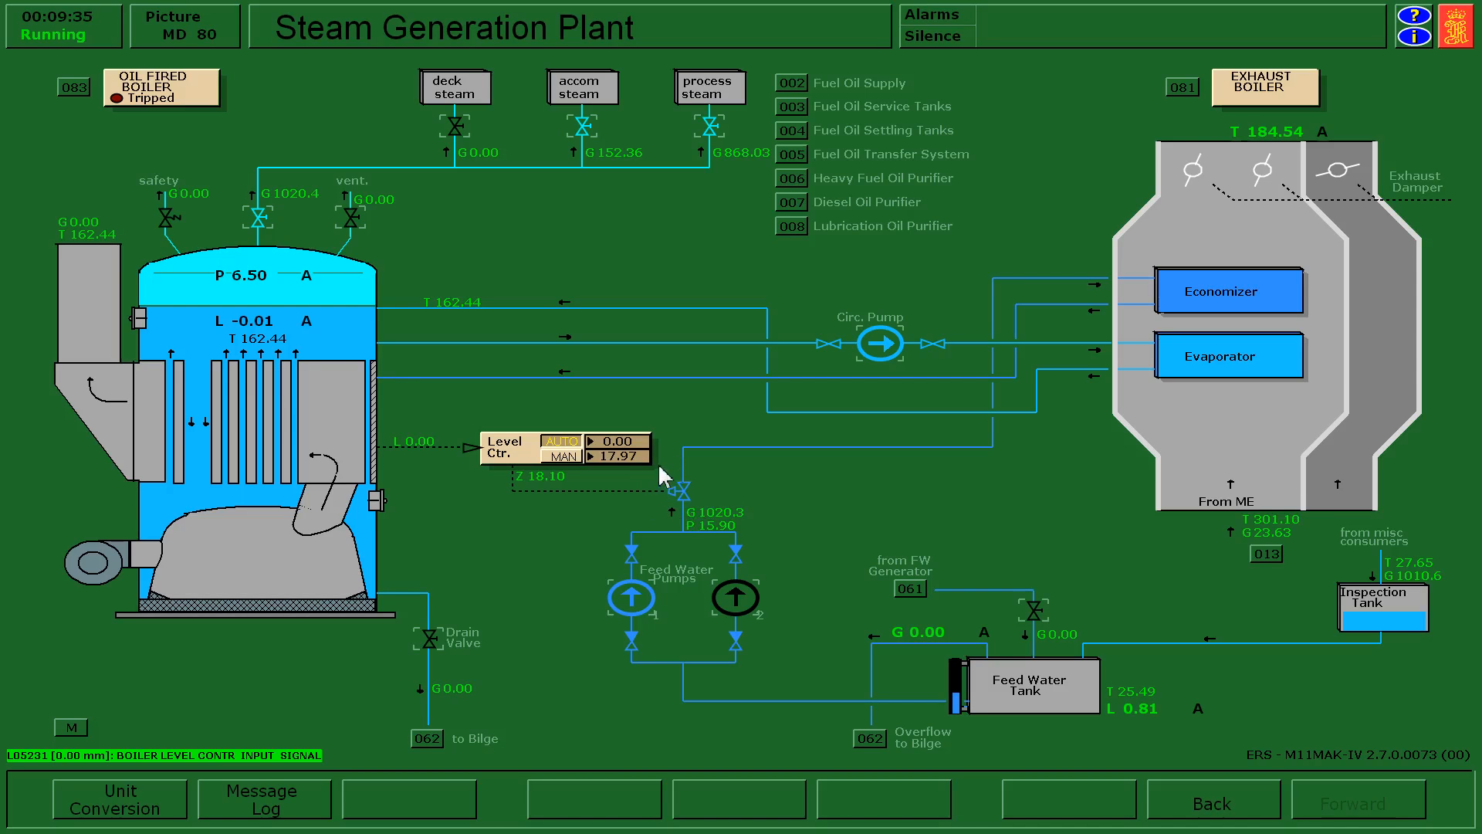
click(700, 517)
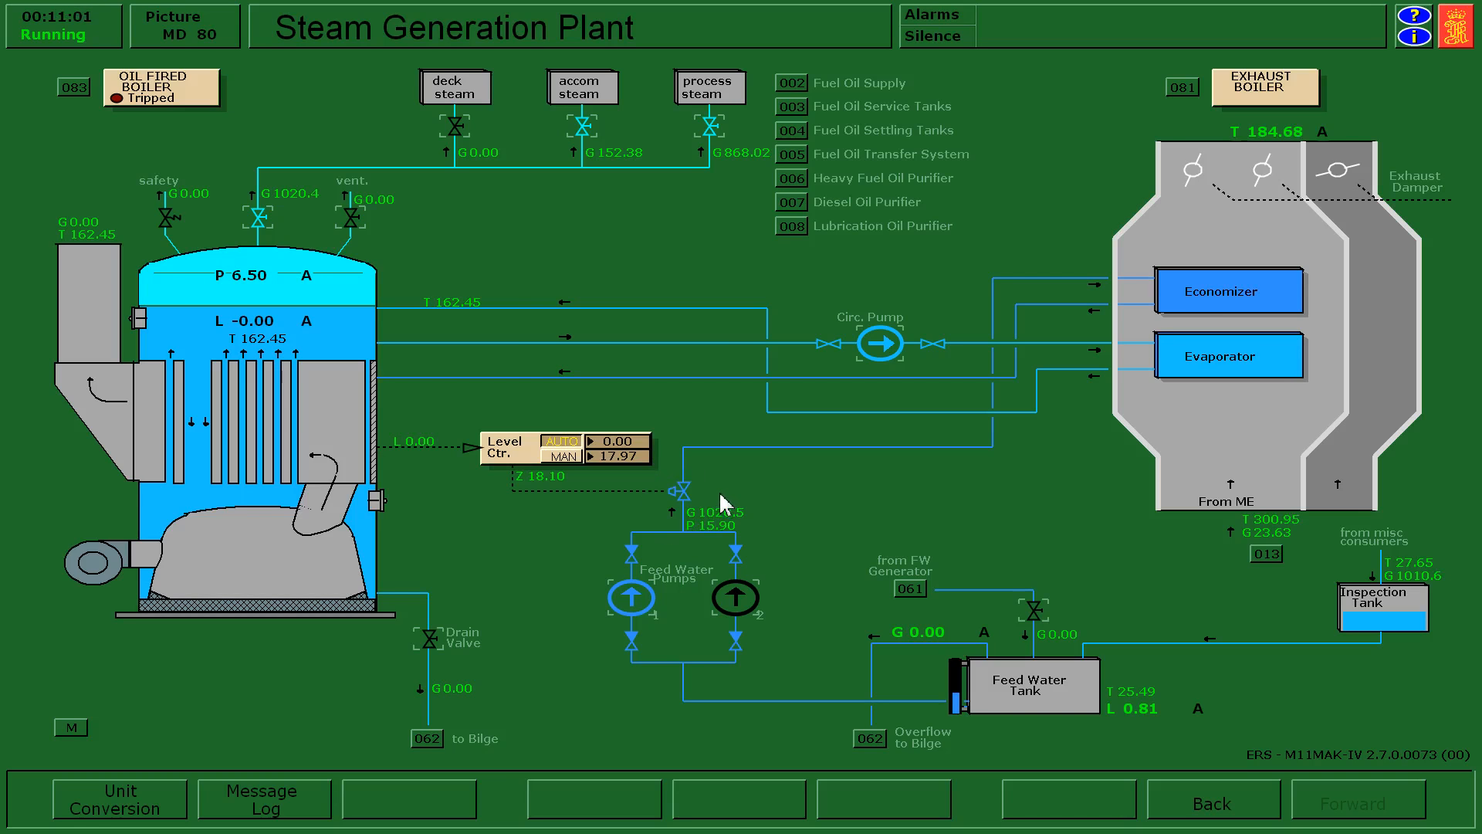
View the Start Air and Air Compressor picture and return to the Steam Generation Plant picture.
key(Home)
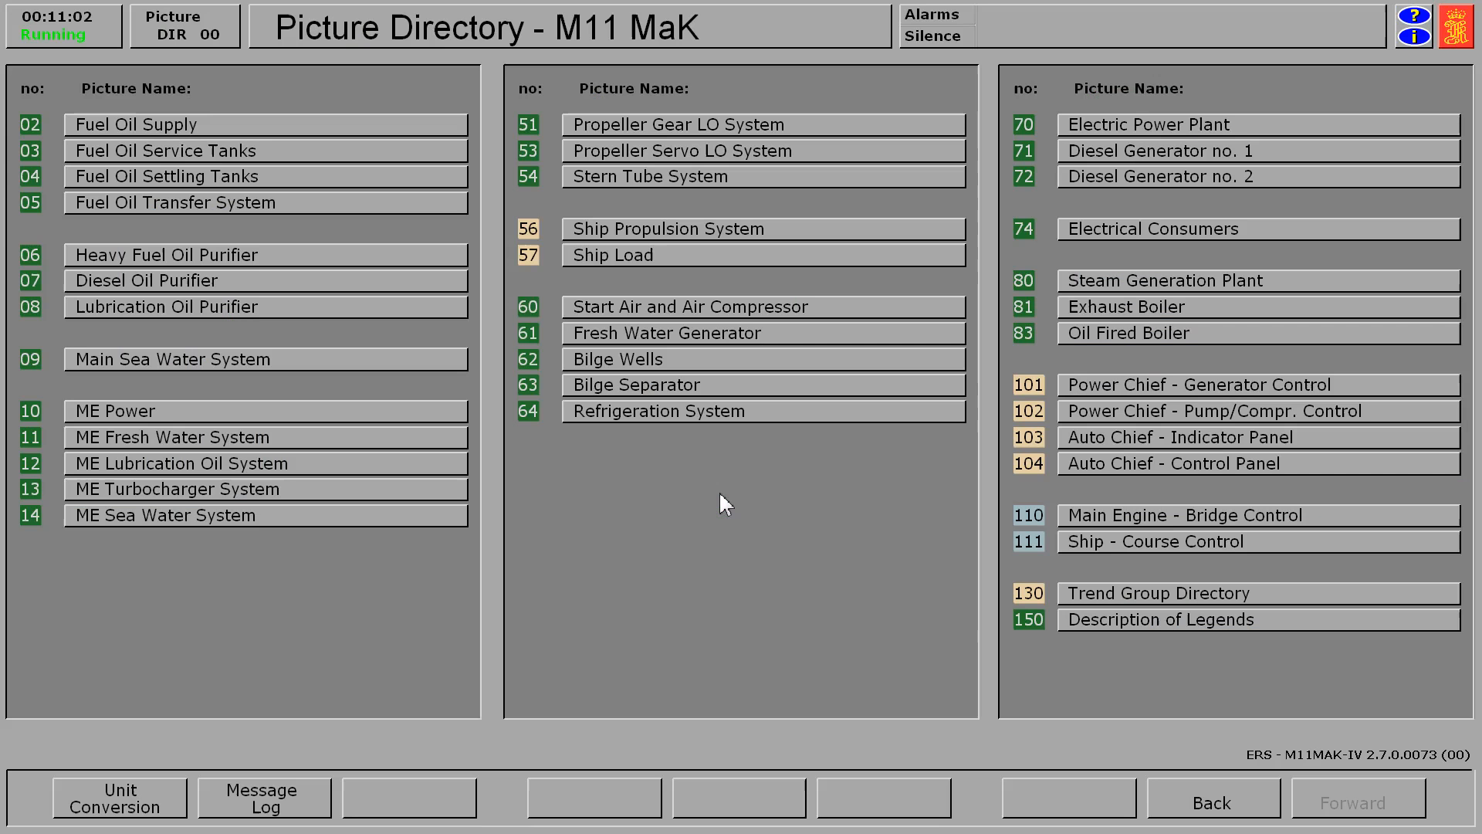
click(772, 321)
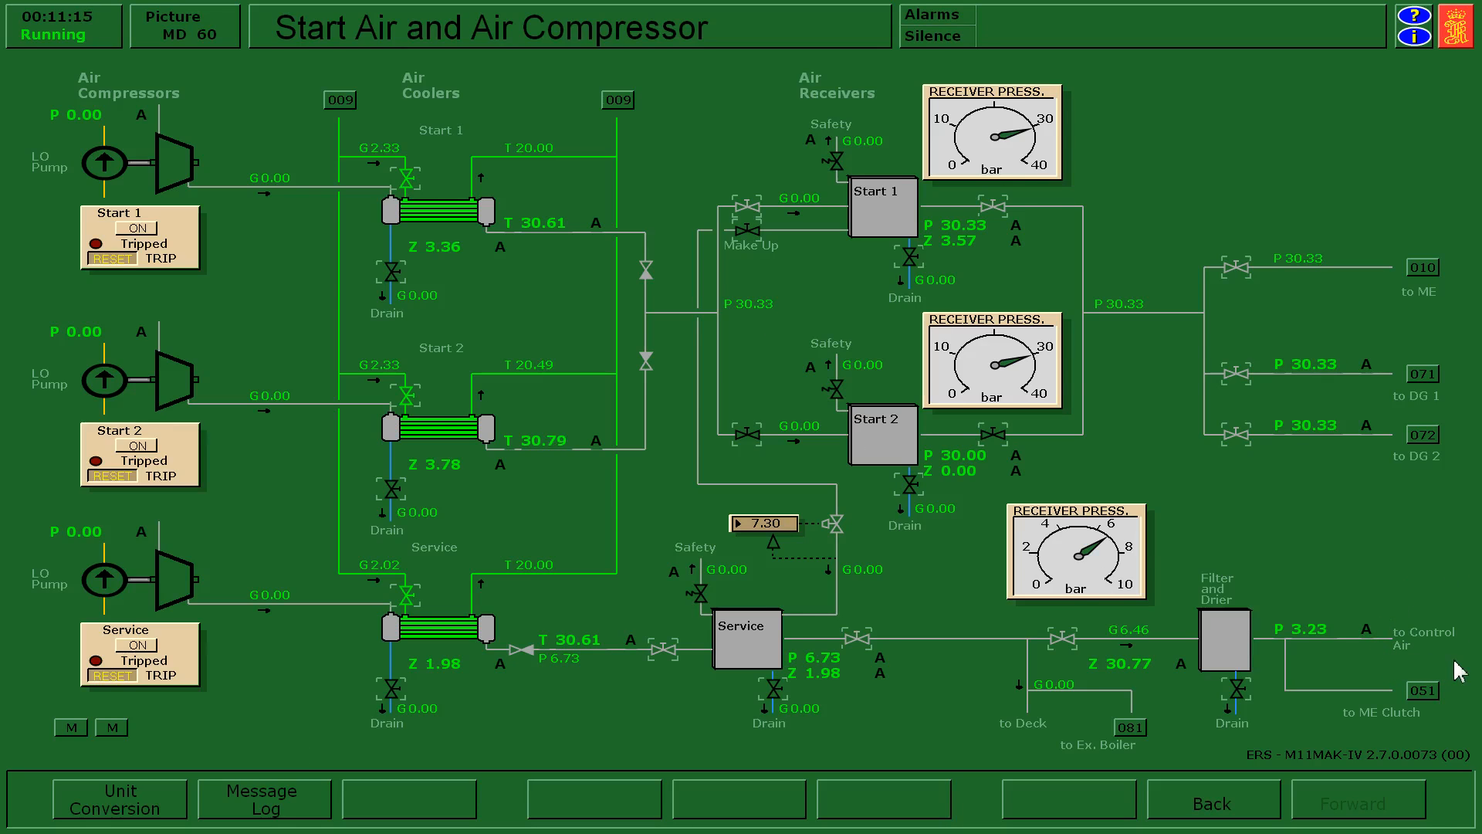
key(alt+Left)
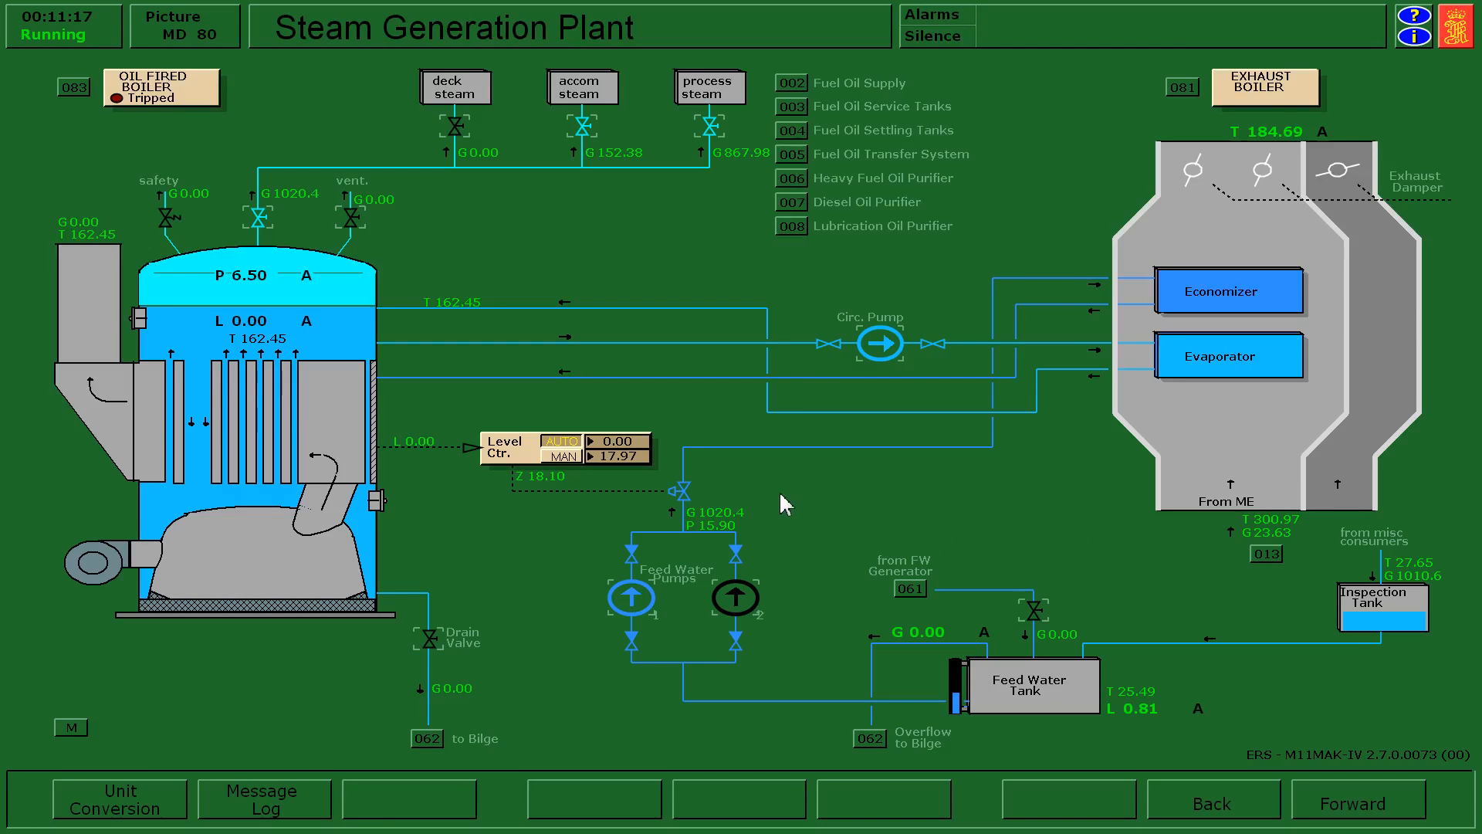